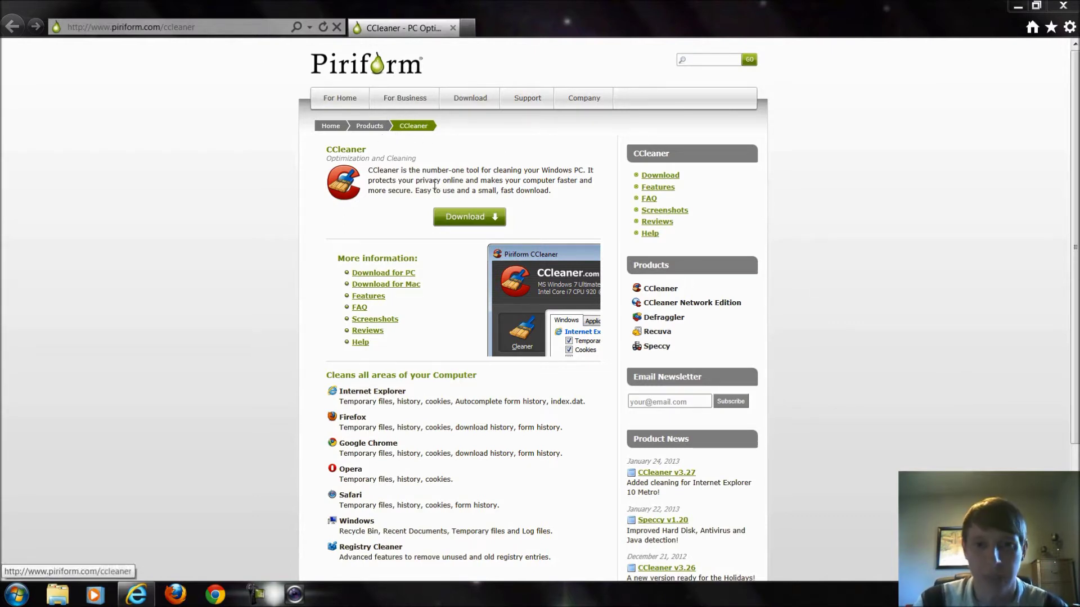
Step: Open CCleaner's Download page and follow the Piriform.com link under CCleaner Free
left_click(475, 216)
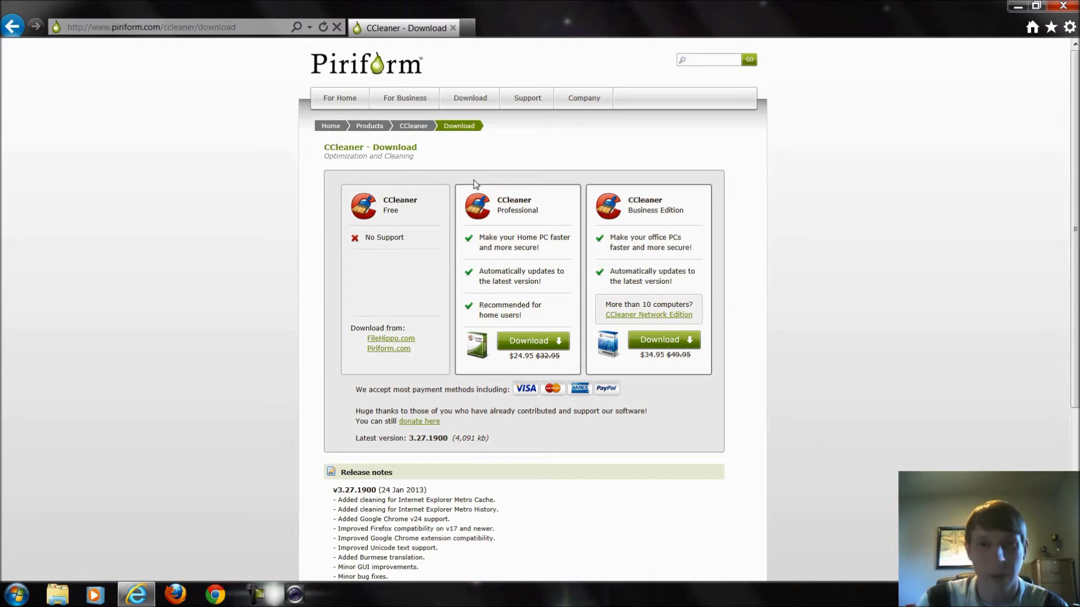
scroll(298, 278, "down", 2)
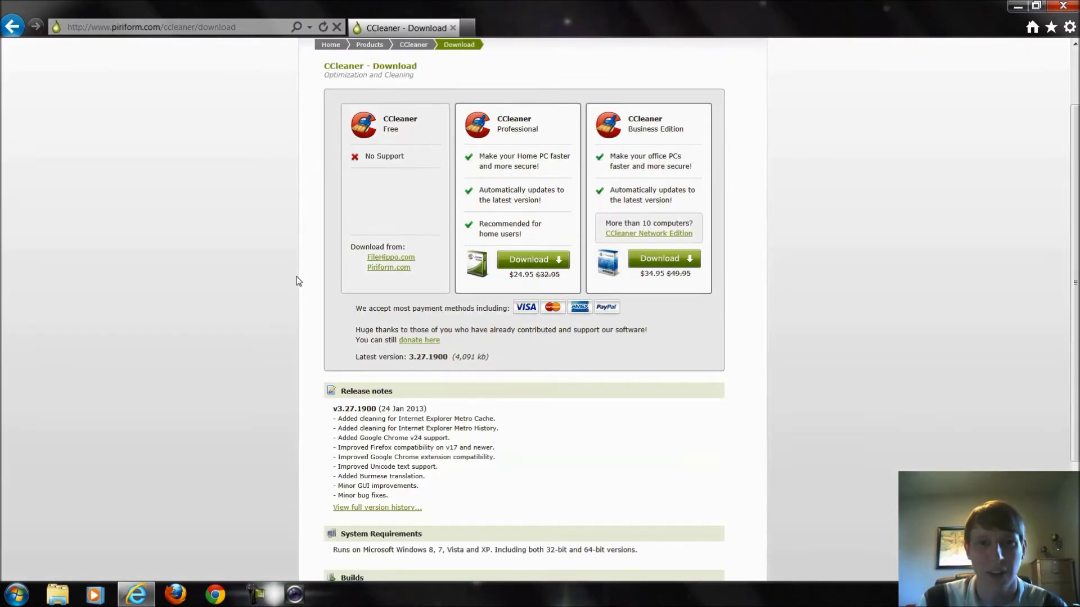
scroll(300, 280, "up", 2)
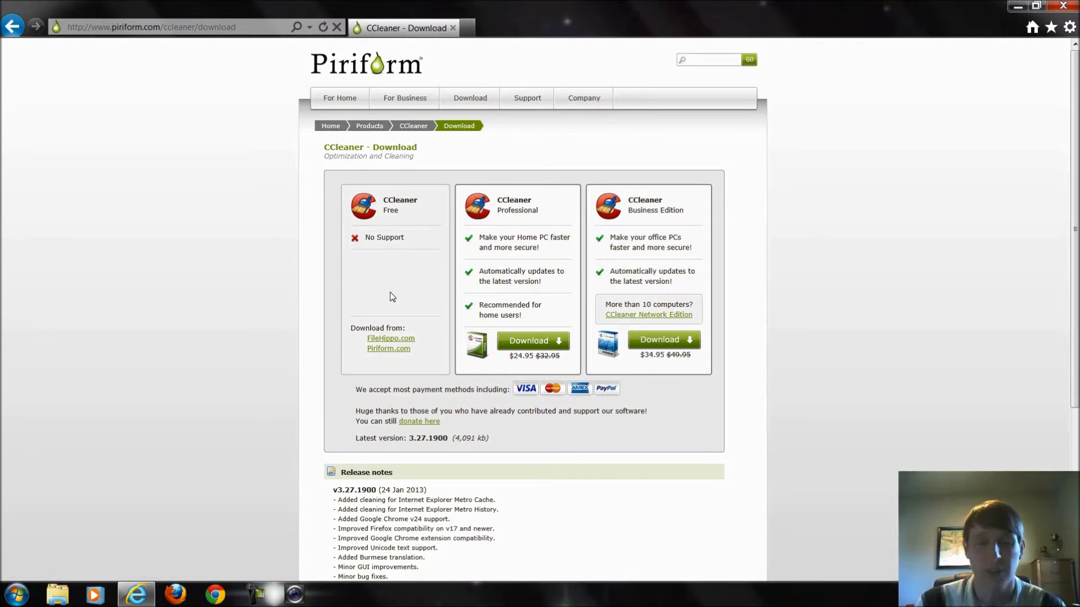
left_click(408, 338)
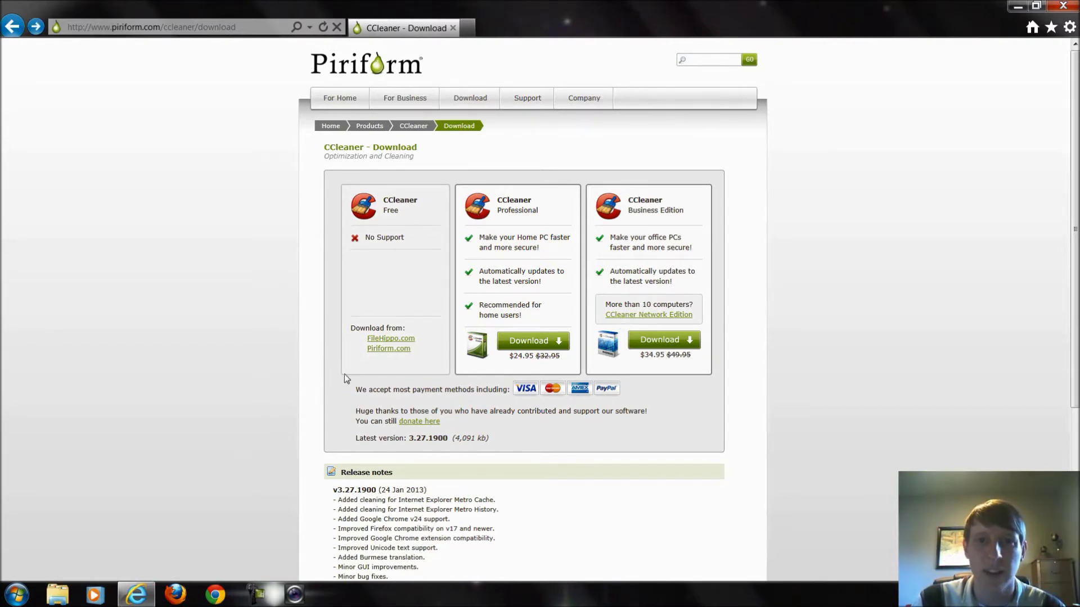
left_click(386, 350)
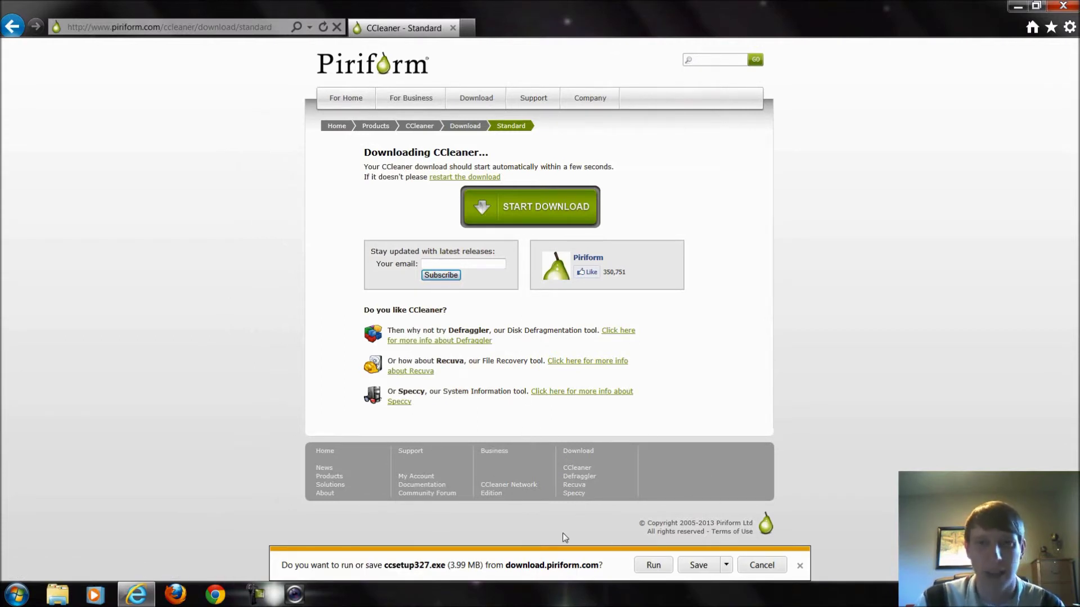
Step: Run the ccsetup327.exe download, launch the installer and move past its welcome page
left_click(687, 567)
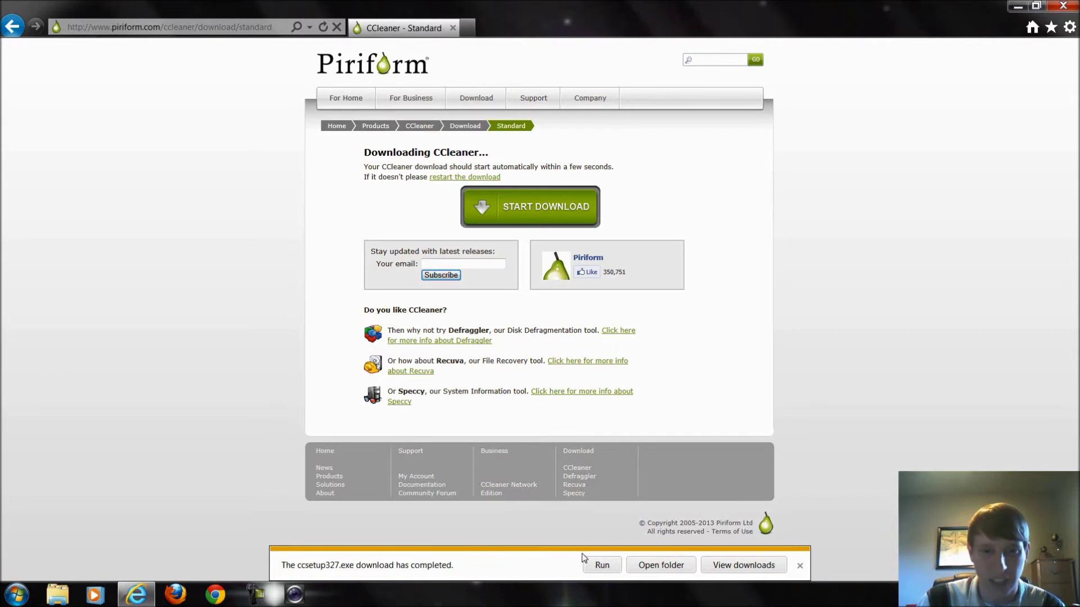
left_click(603, 566)
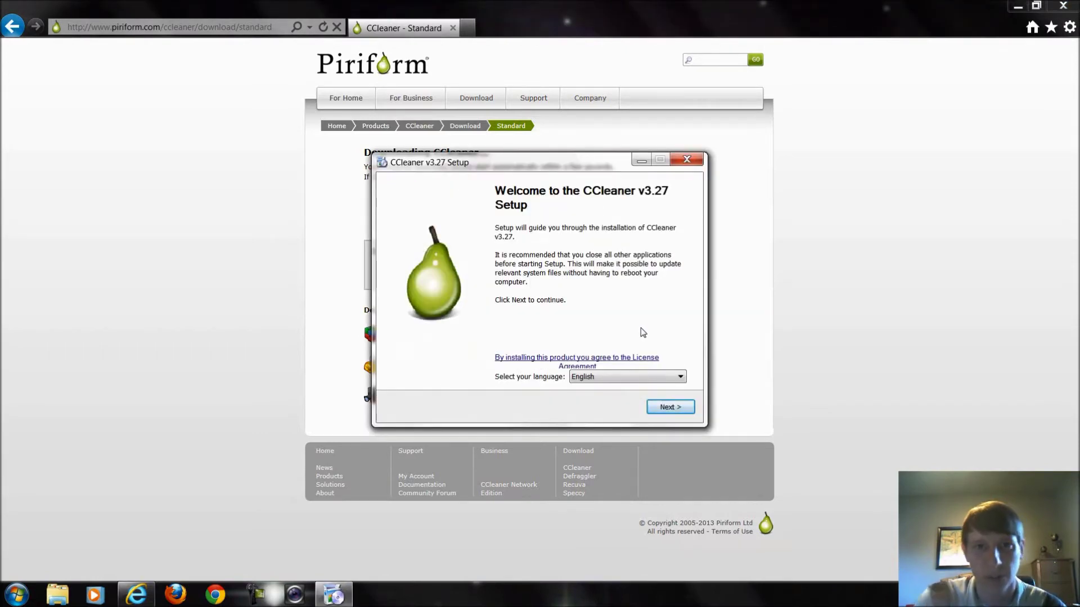
left_click(669, 406)
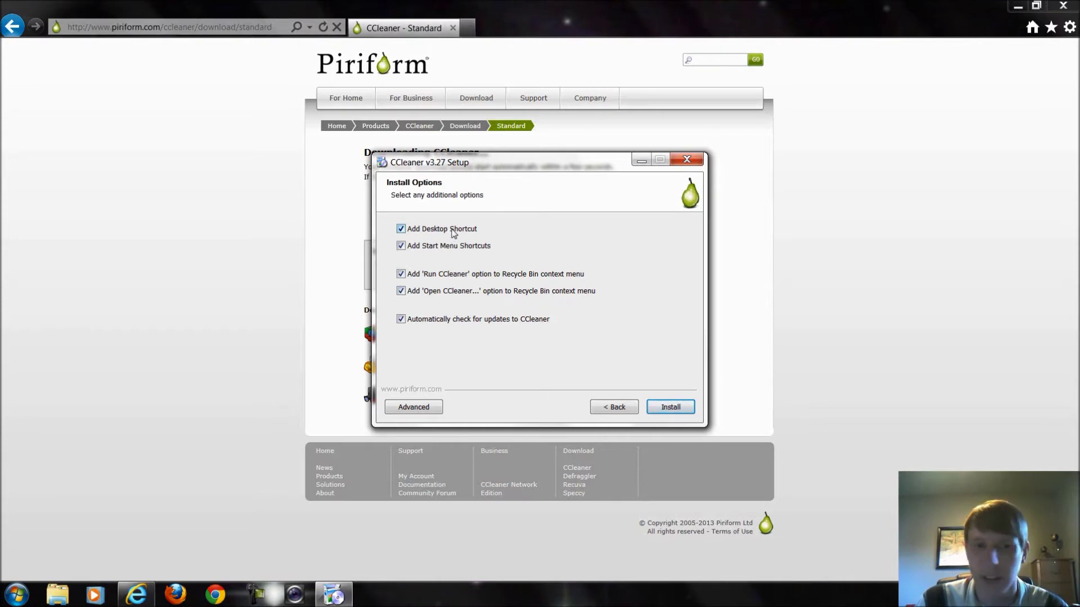
Step: Install CCleaner v3.27 with a desktop shortcut but no Start Menu shortcuts, then finish setup
left_click(455, 246)
left_click(456, 228)
left_click(456, 228)
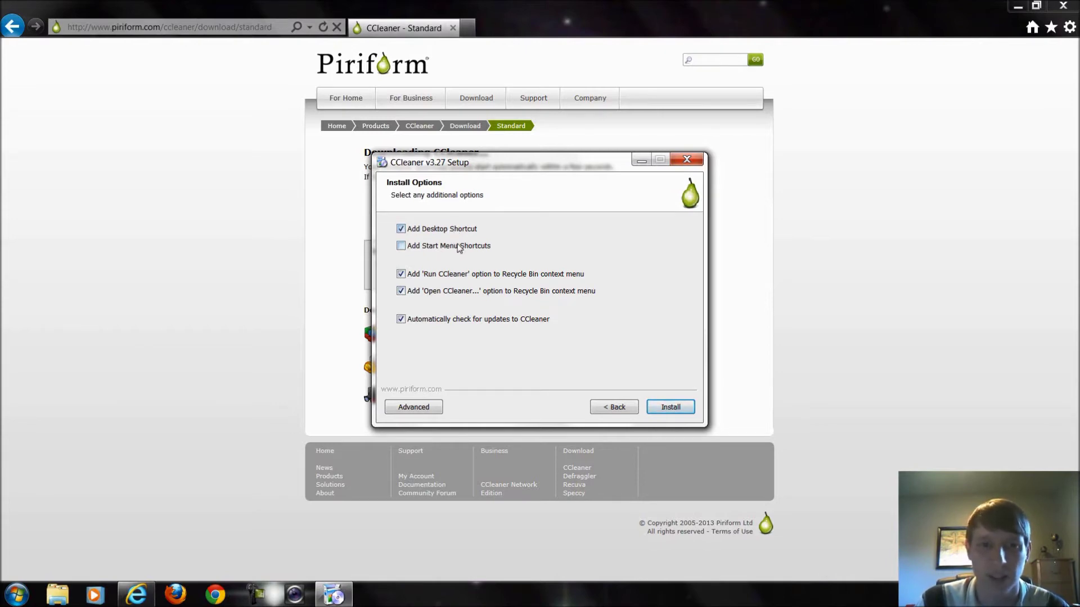
left_click(459, 247)
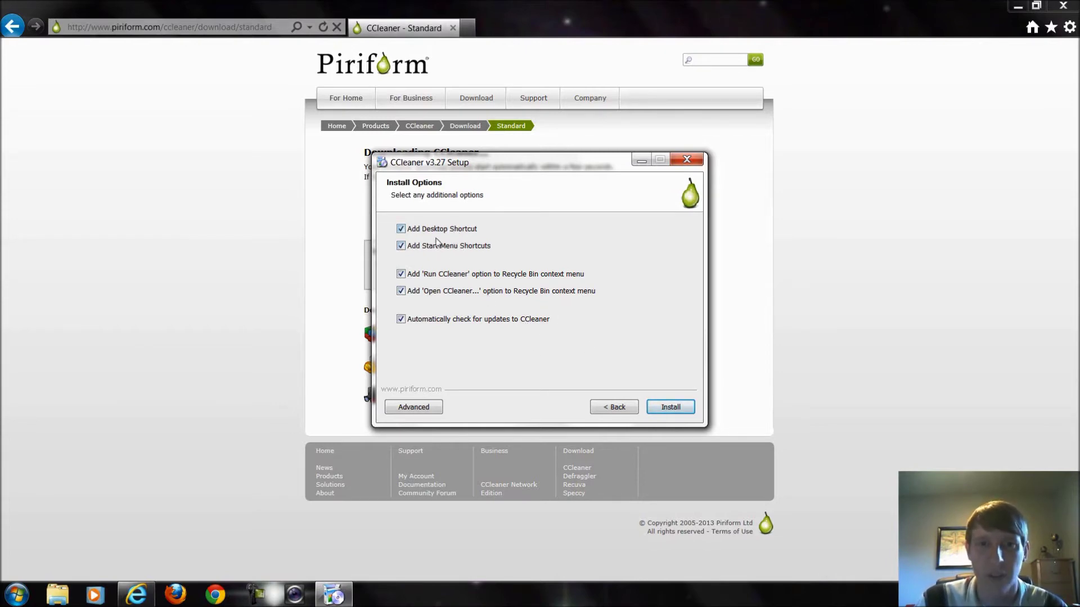
left_click(468, 251)
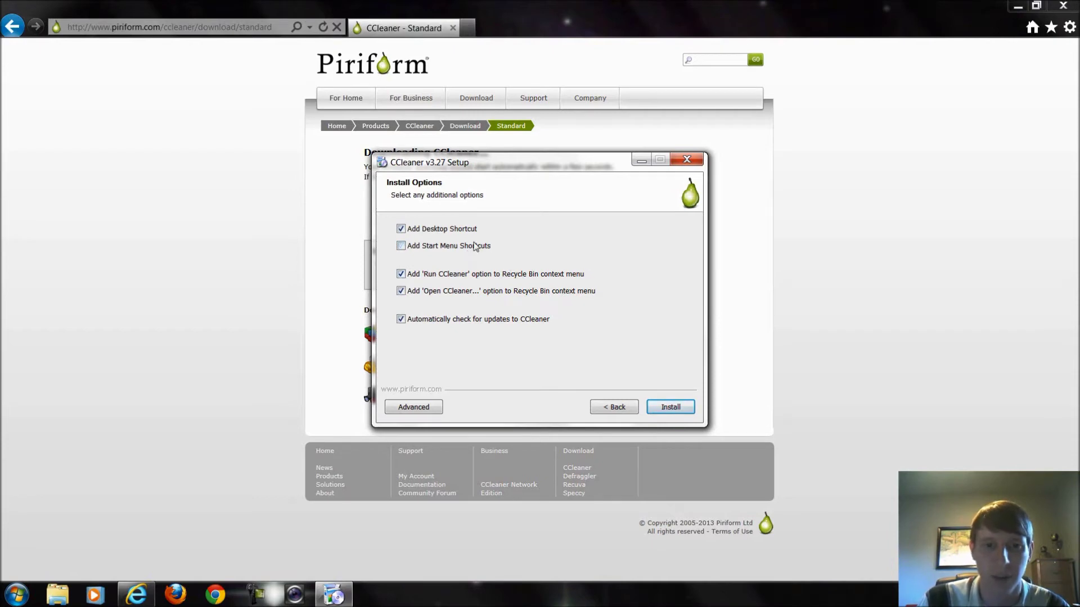
left_click(677, 409)
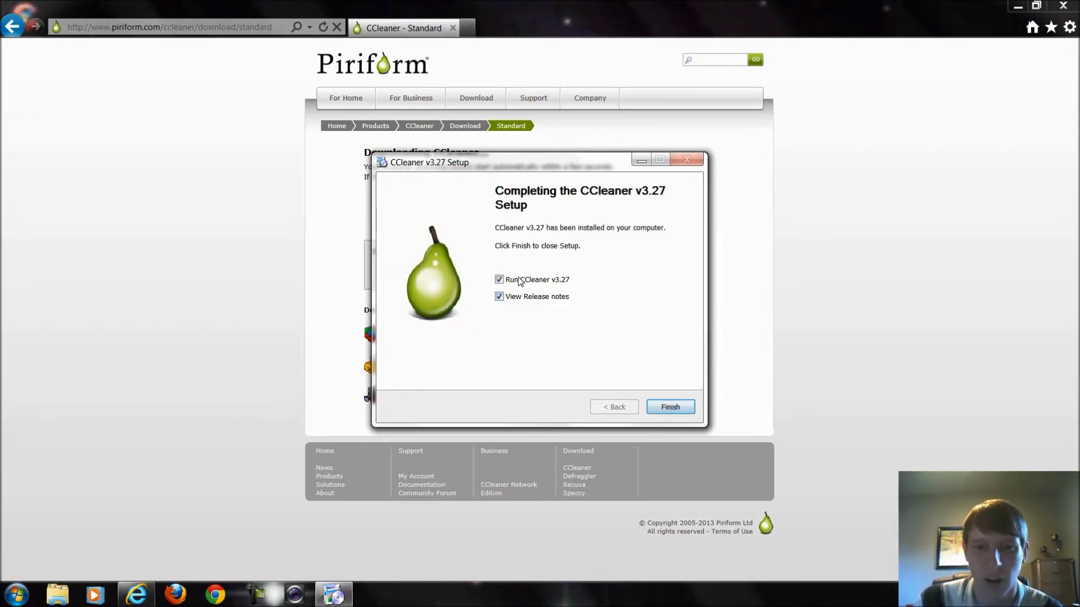
left_click(684, 407)
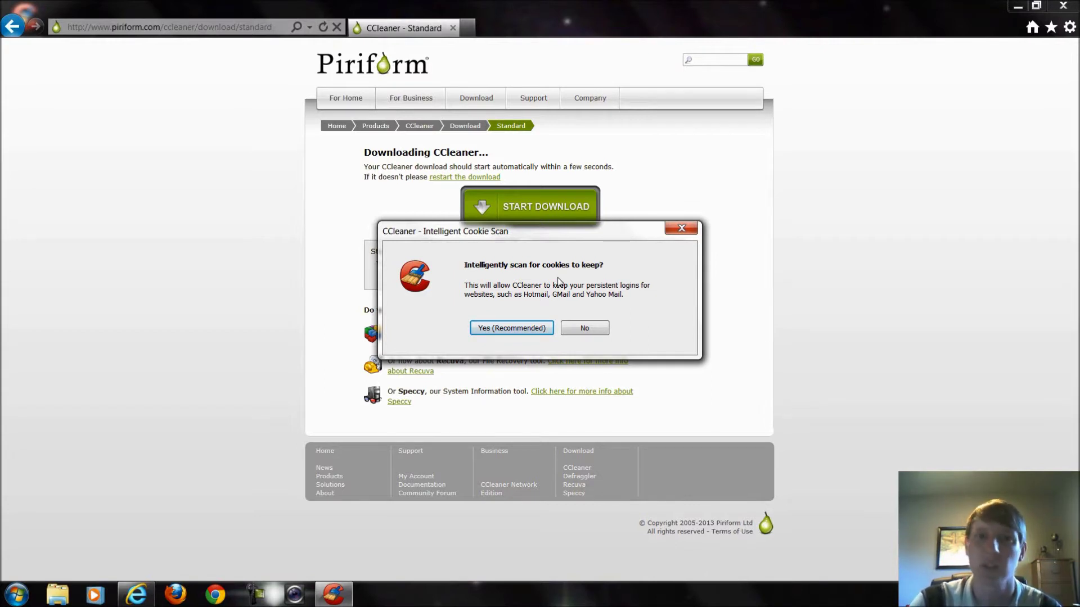
Step: Accept the Intelligent Cookie Scan with Yes (Recommended)
left_click(513, 326)
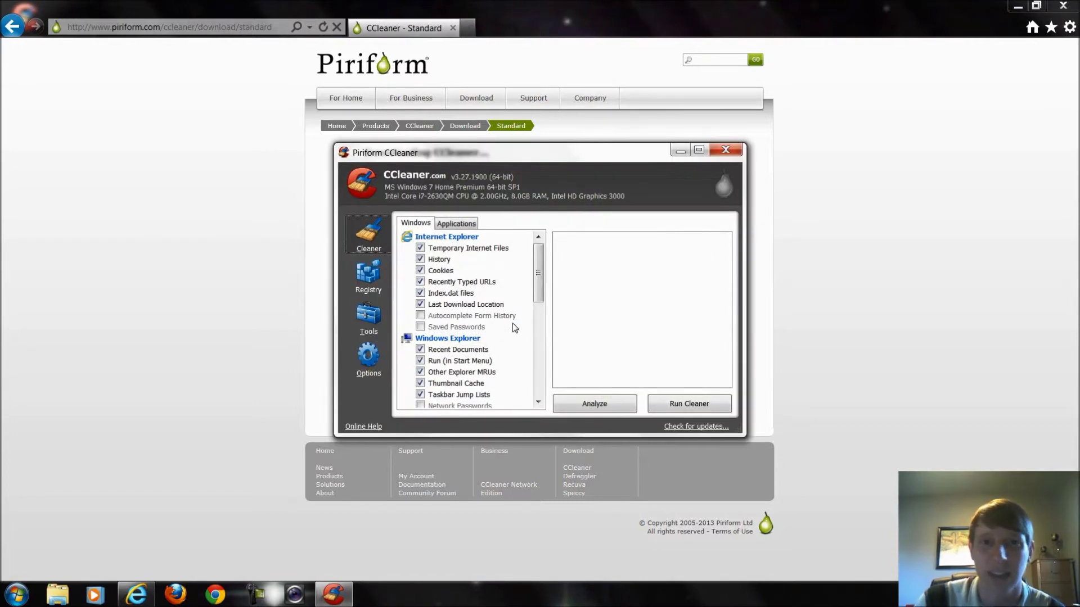
Step: Minimize Internet Explorer, then enlarge the CCleaner window and move it to the left screen edge
left_click(1017, 7)
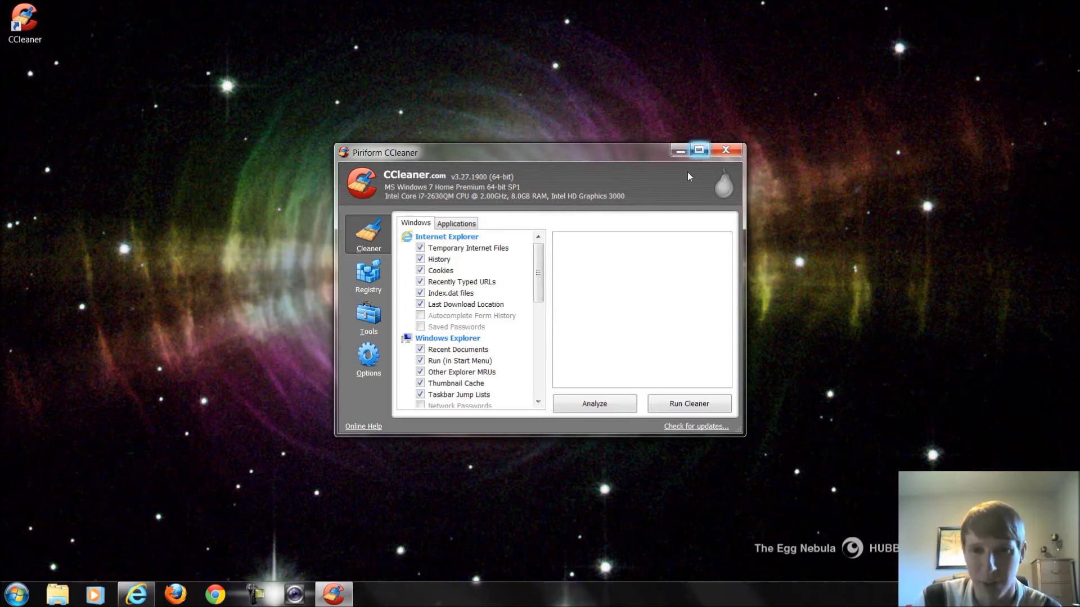
left_click_drag(740, 432, 937, 568)
left_click_drag(693, 159, 1, 144)
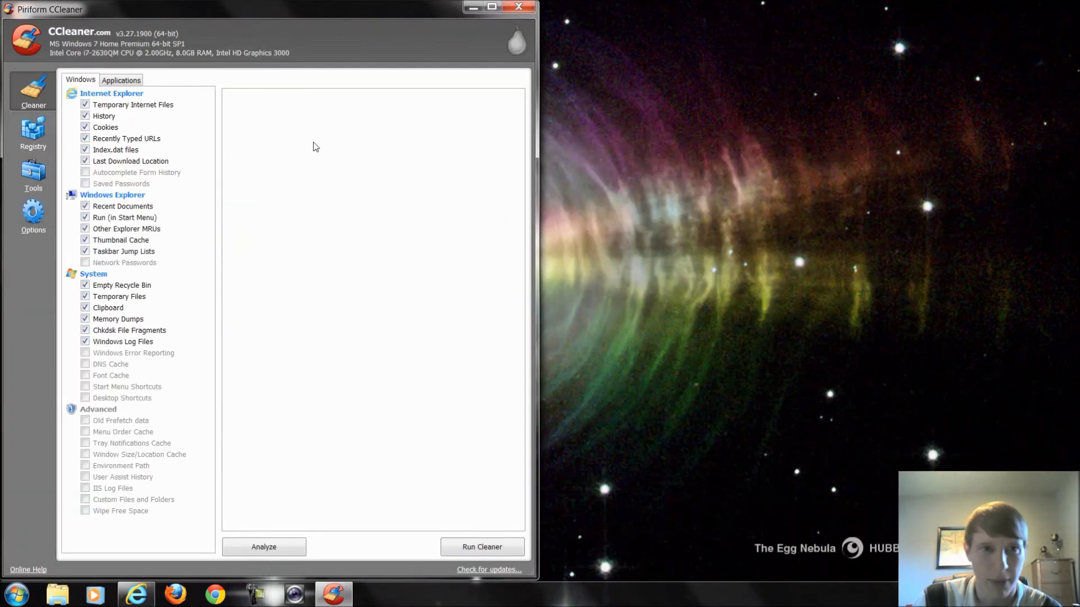
left_click_drag(539, 251, 884, 251)
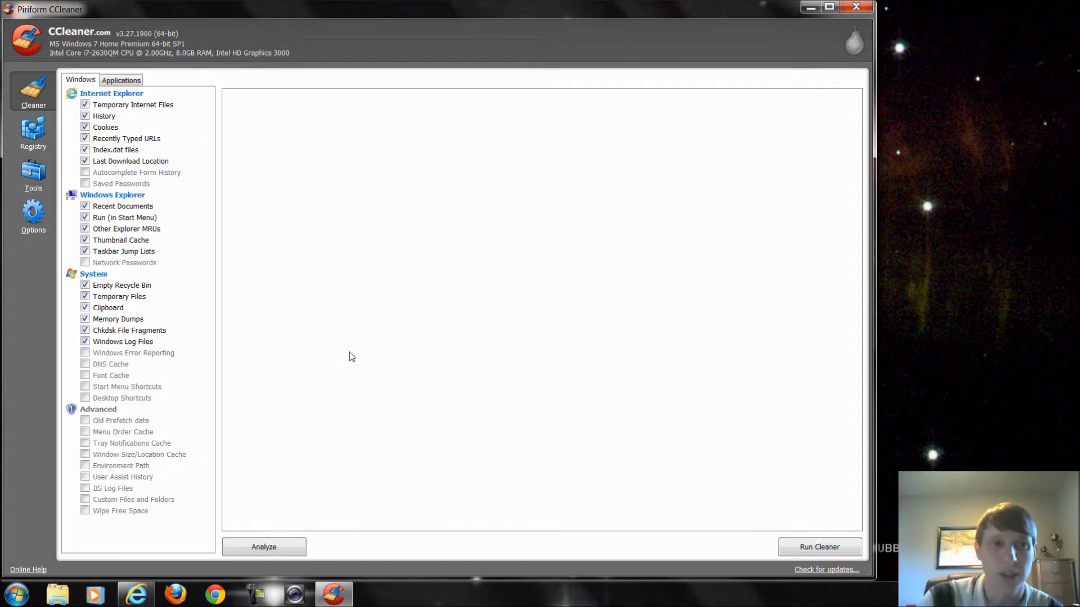
Step: Analyze the system, review the 1,884 MB of junk found, and start Run Cleaner
left_click(272, 548)
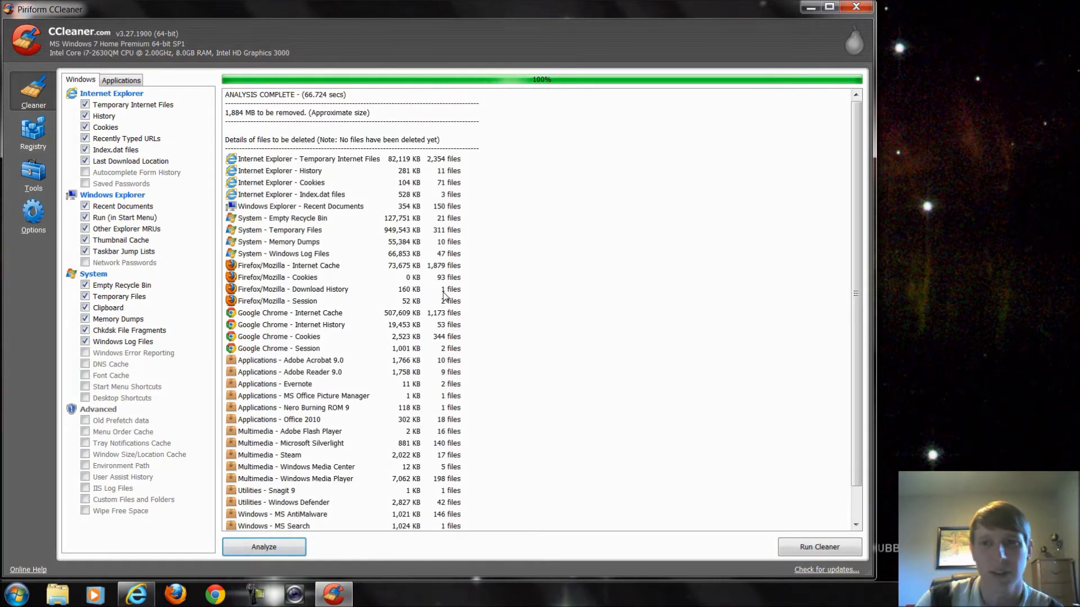
scroll(557, 265, "down", 2)
scroll(561, 268, "up", 2)
scroll(529, 273, "up", 1)
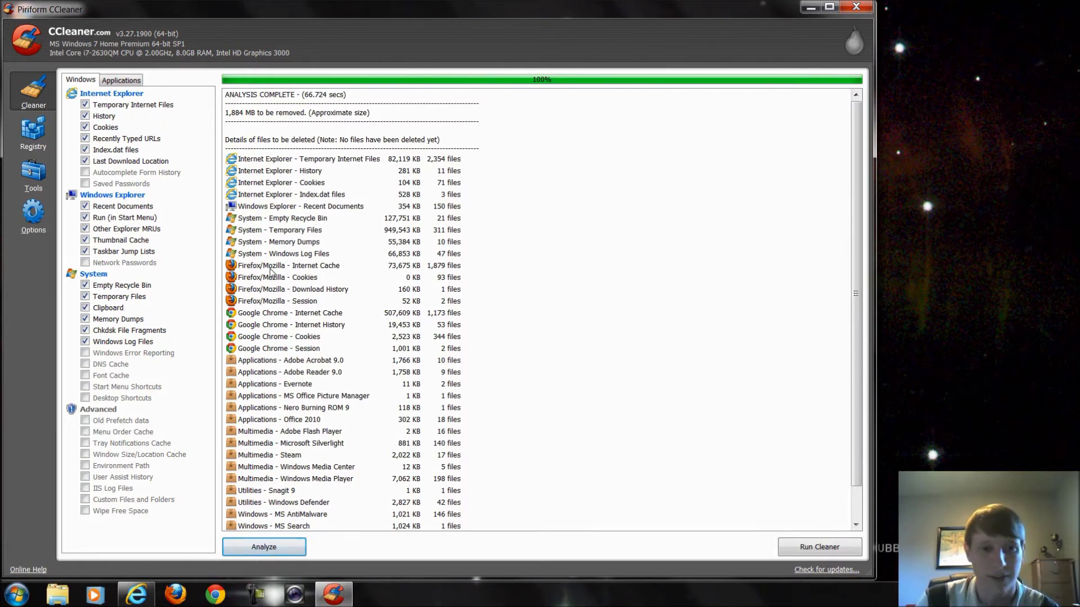
scroll(342, 346, "down", 2)
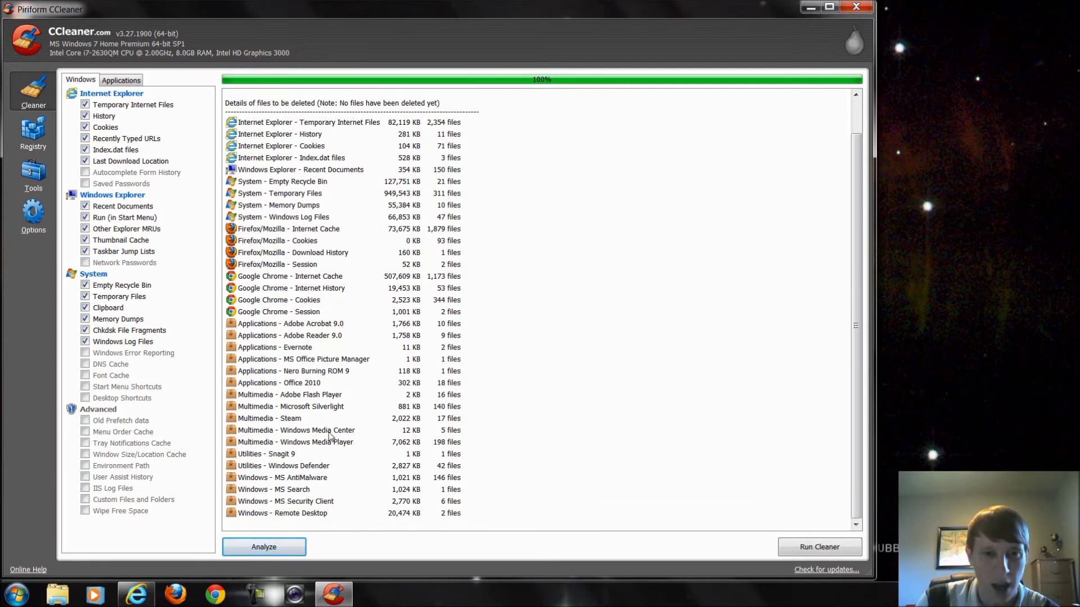
scroll(337, 428, "up", 1)
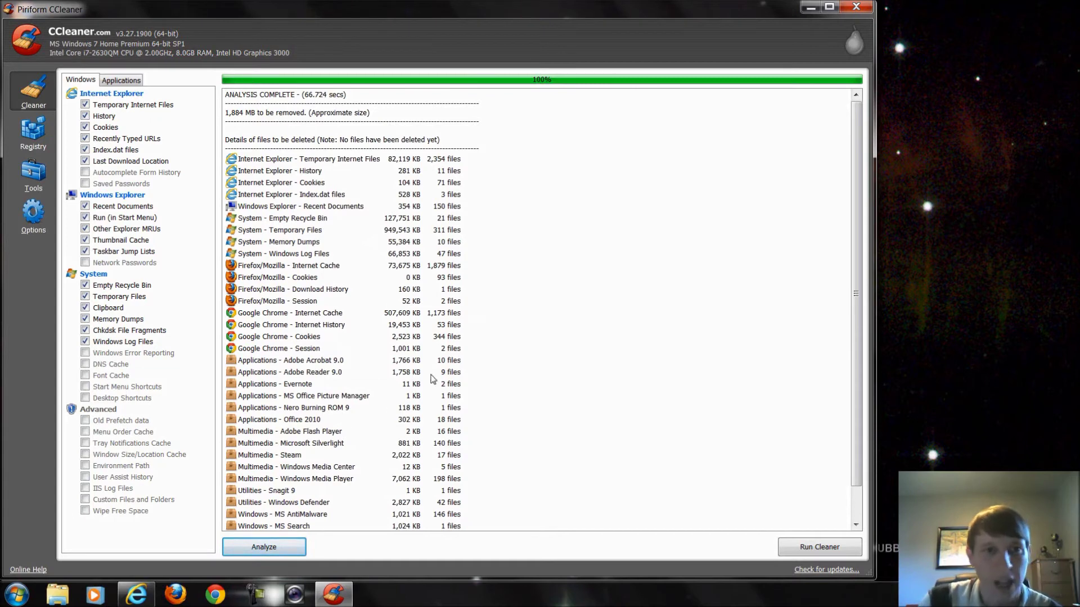
left_click(807, 546)
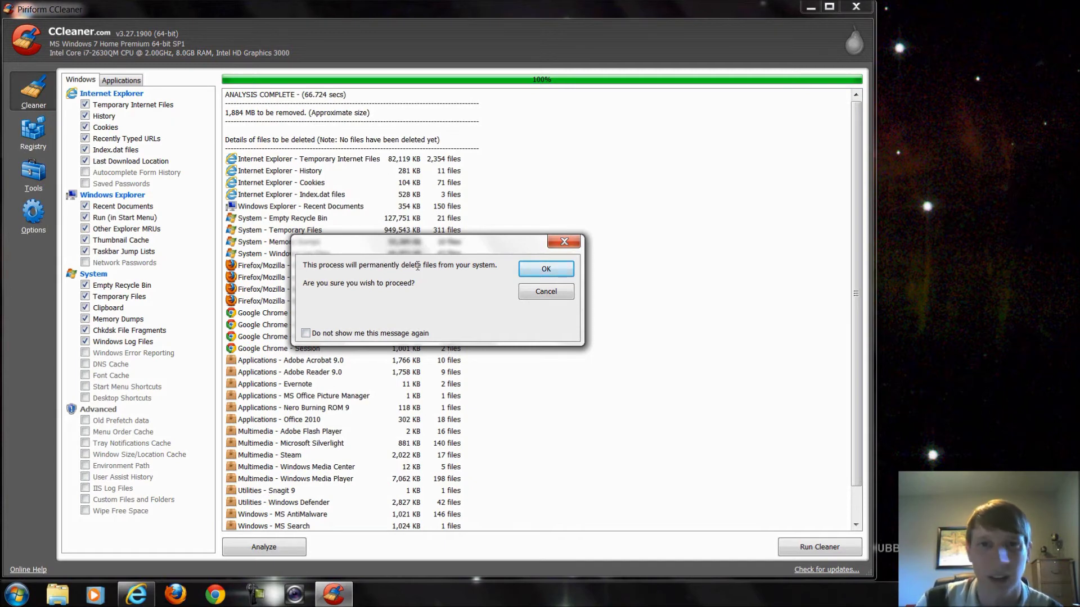
Step: Confirm permanent deletion, removing 1,895 MB, then re-analyse to find 3.18 KB left
left_click(530, 274)
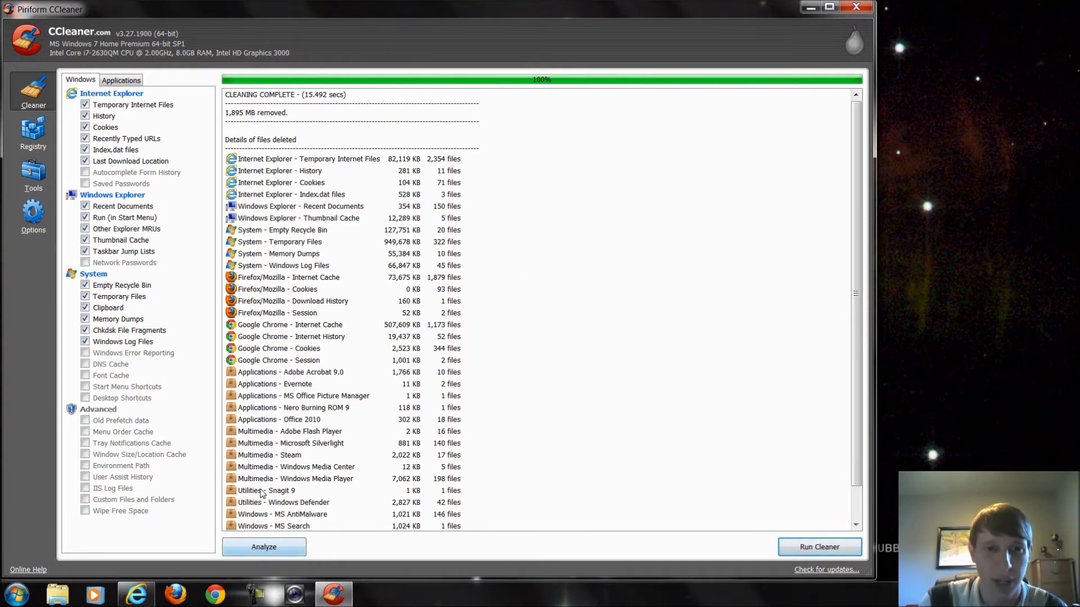
left_click(283, 554)
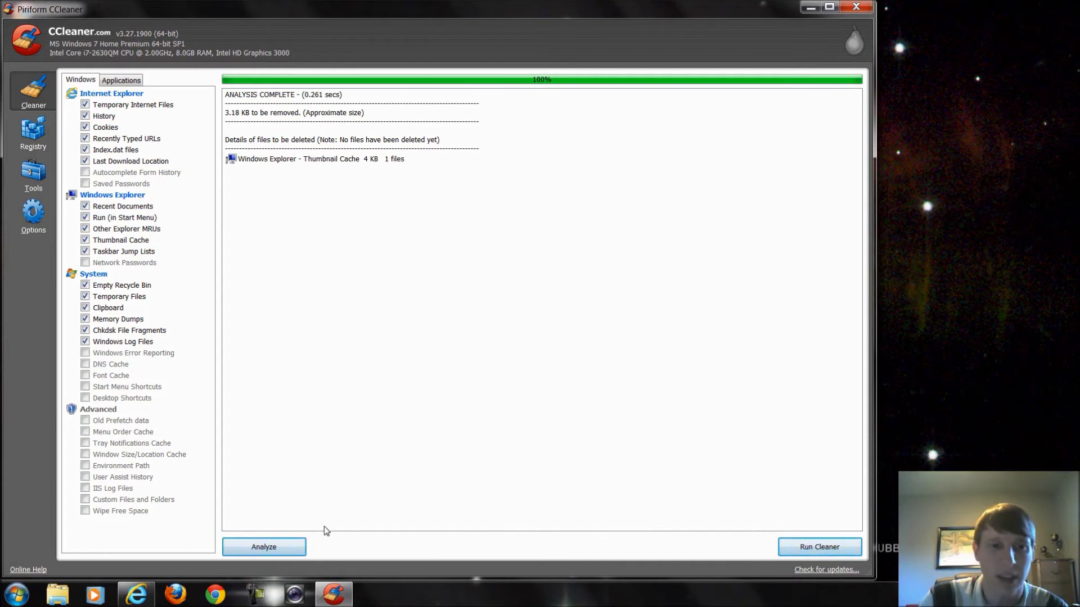
Step: Repeatedly clean and re-analyse the leftover 3.18 KB Windows Explorer thumbnail cache
left_click(779, 552)
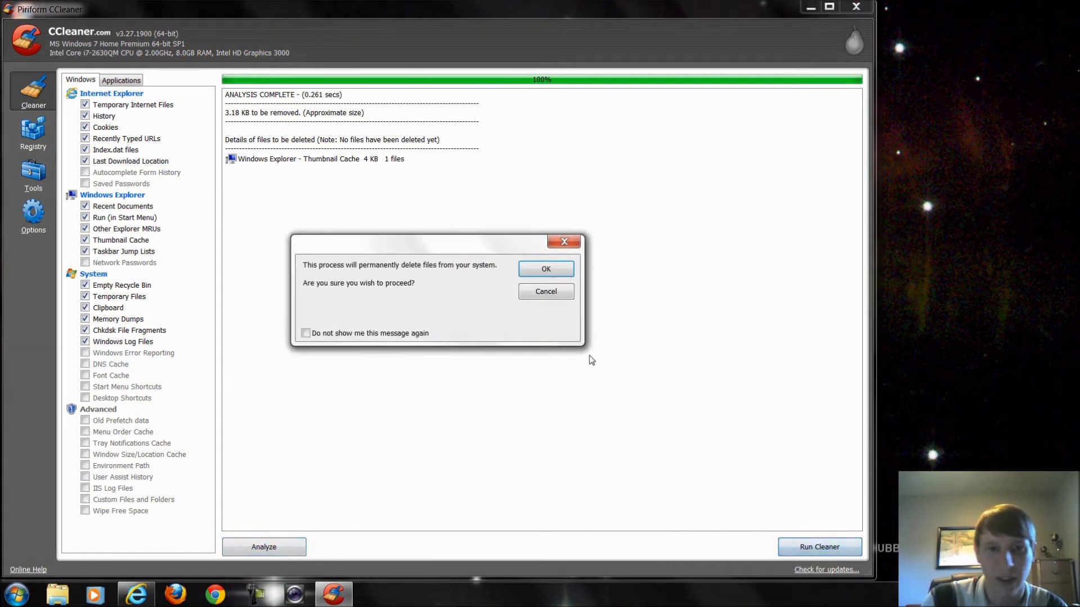
left_click(540, 270)
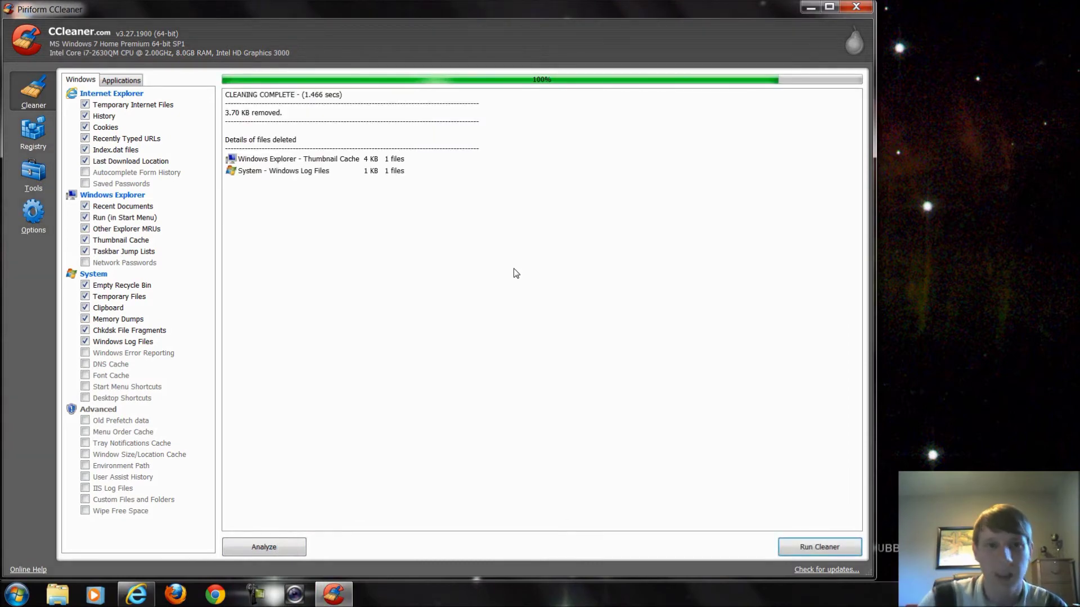
left_click(290, 545)
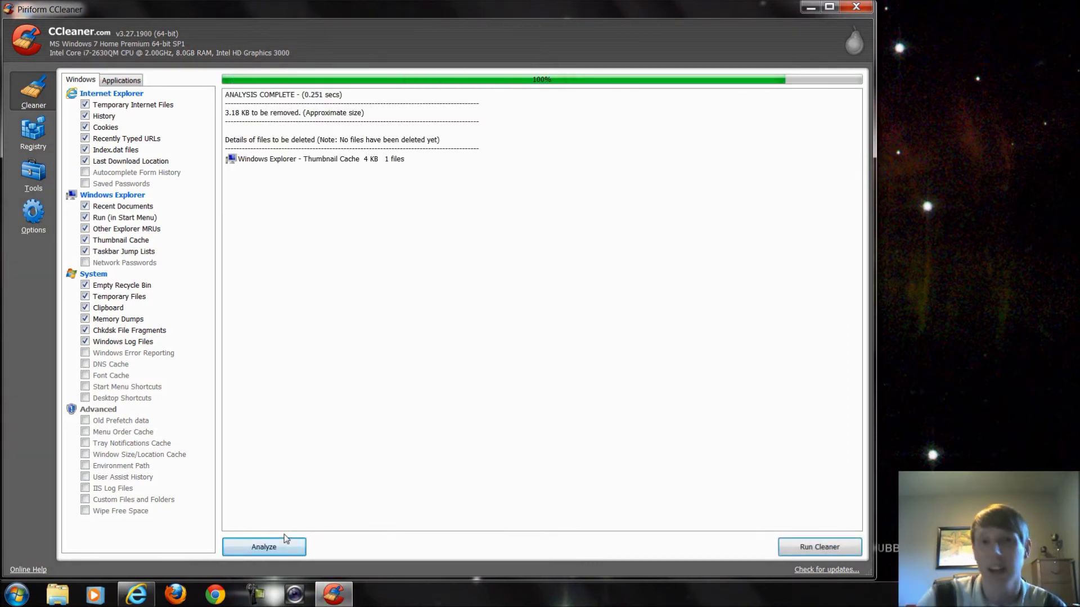
left_click(786, 548)
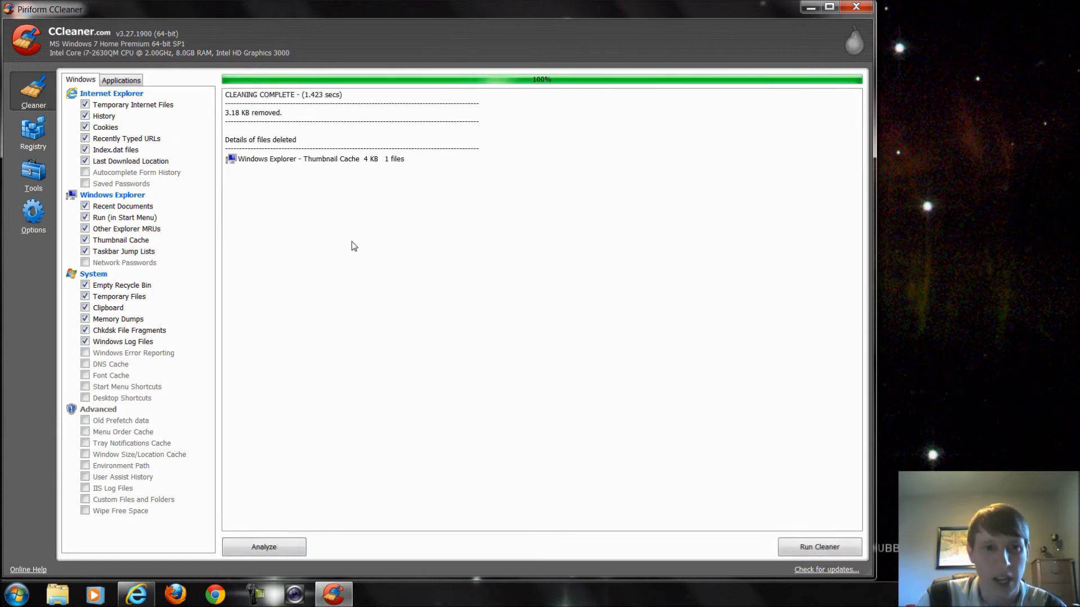
left_click(275, 546)
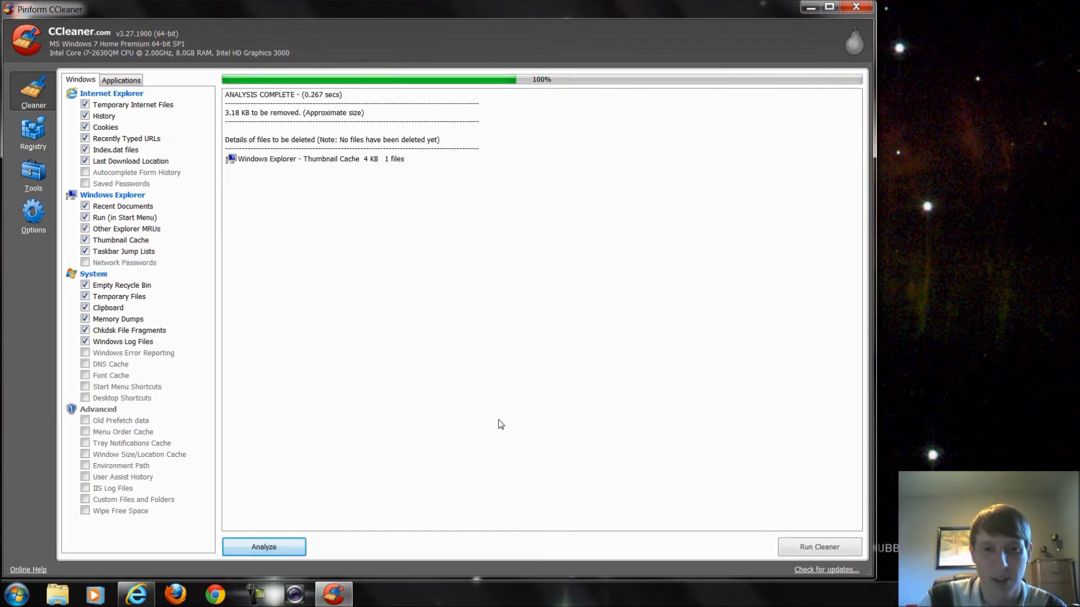
left_click(787, 546)
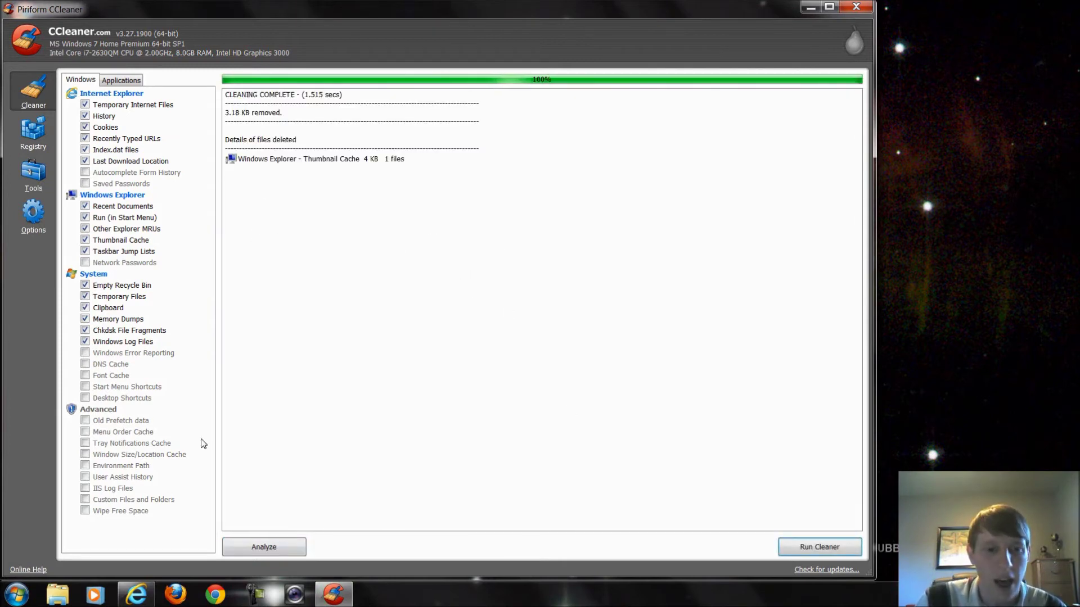
left_click(264, 546)
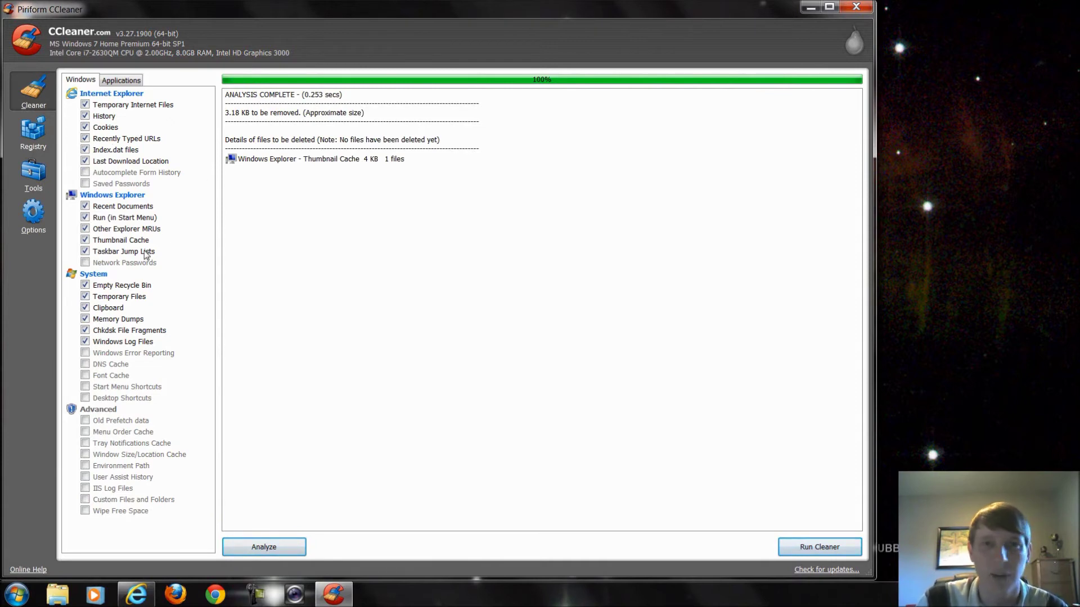
Step: Toggle Internet Explorer Cookies and Thumbnail Cache off and back on, then view the Applications list
left_click(85, 127)
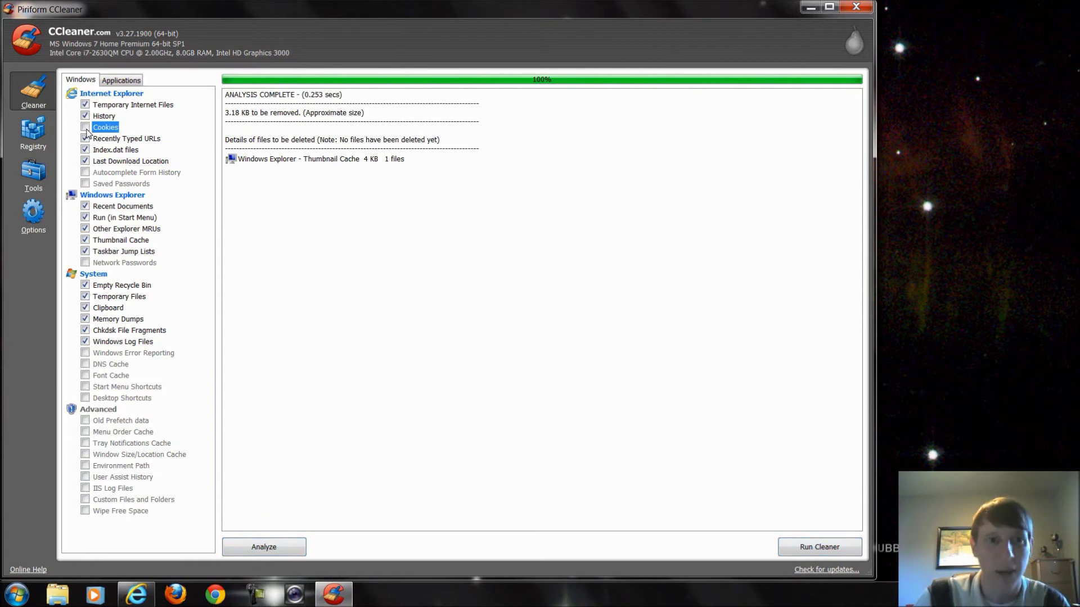
left_click(84, 127)
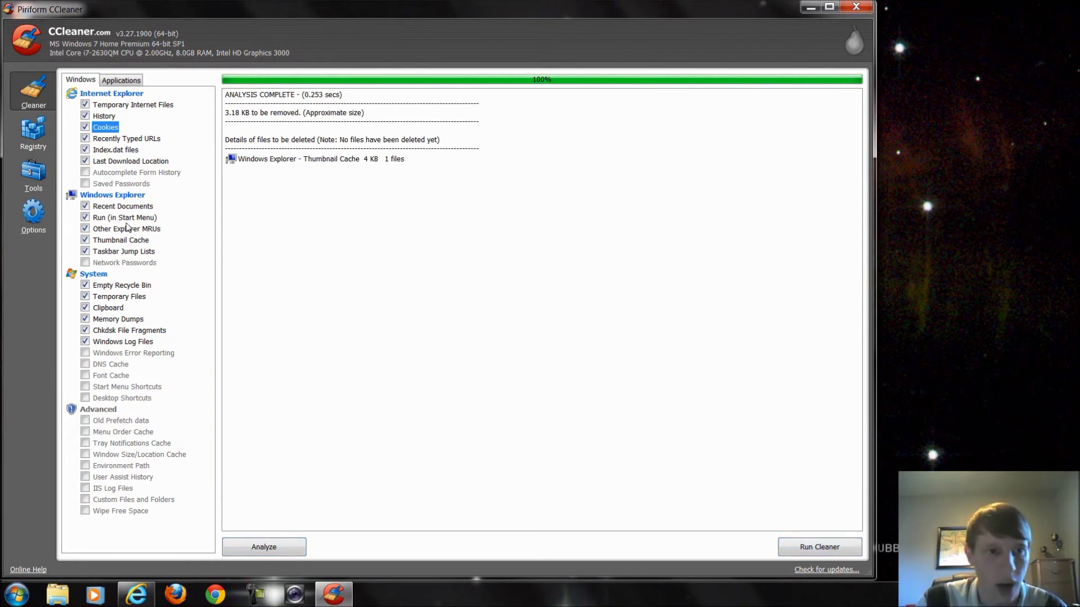
left_click(84, 240)
left_click(85, 241)
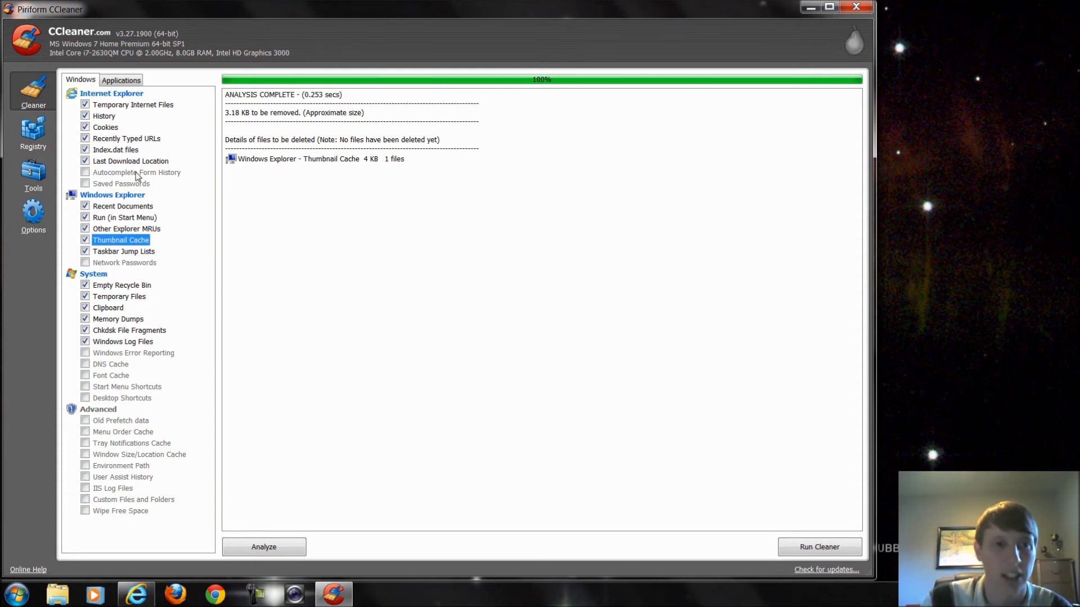
left_click(121, 80)
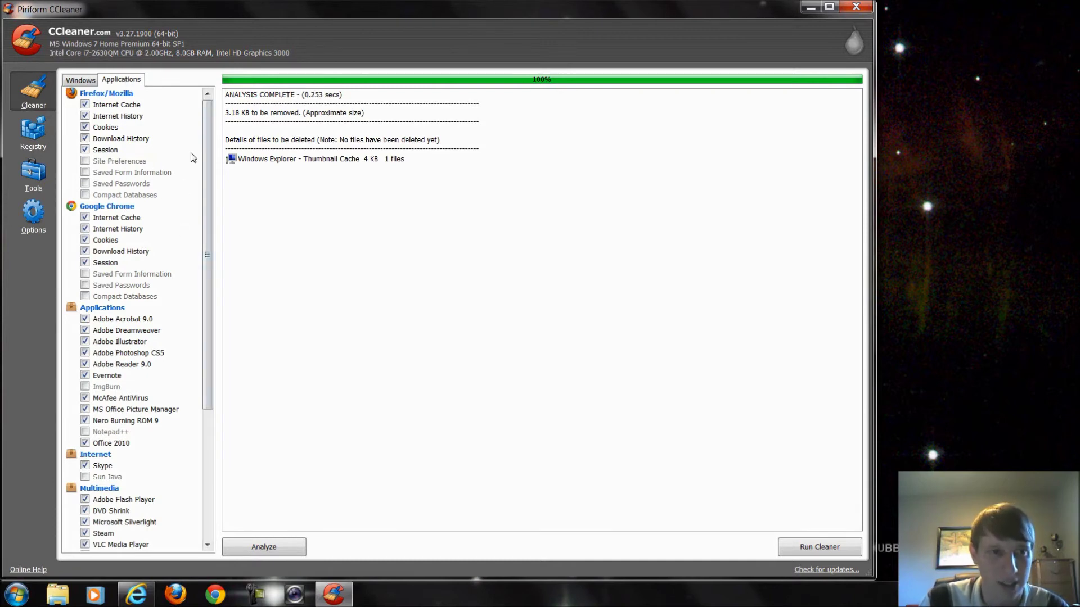
Step: Review the Applications list, toggling Google Chrome cache, history and cookies off and back on
scroll(133, 249, "down", 6)
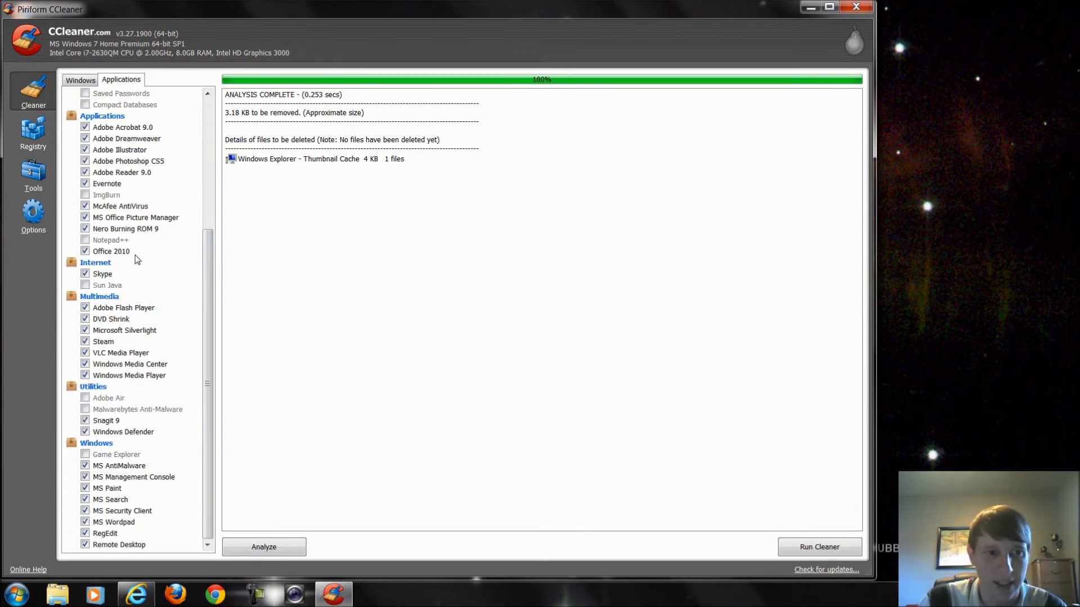
scroll(135, 251, "up", 6)
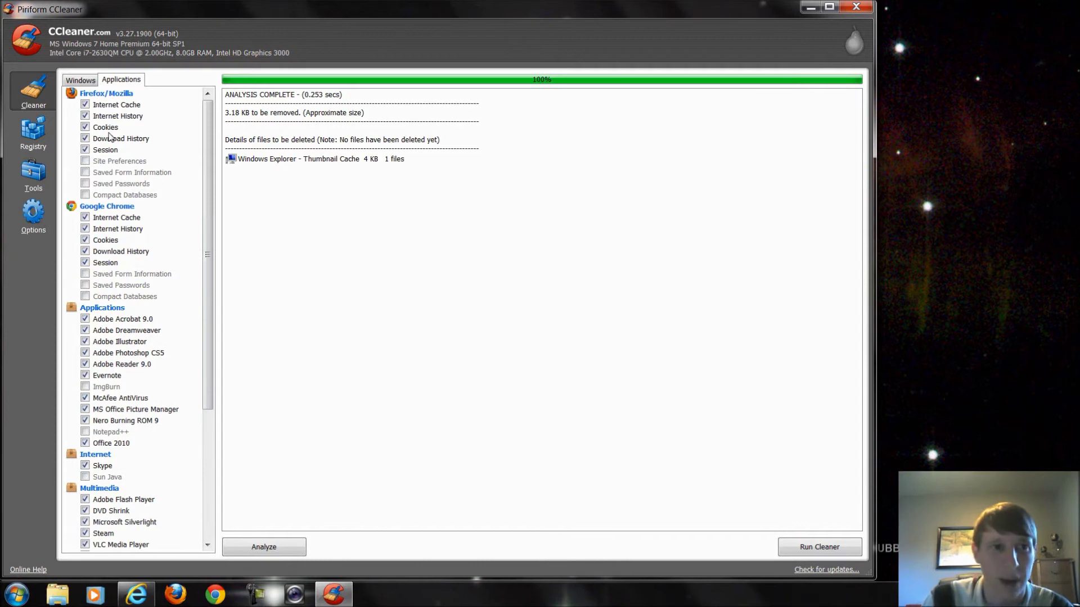
scroll(140, 259, "down", 6)
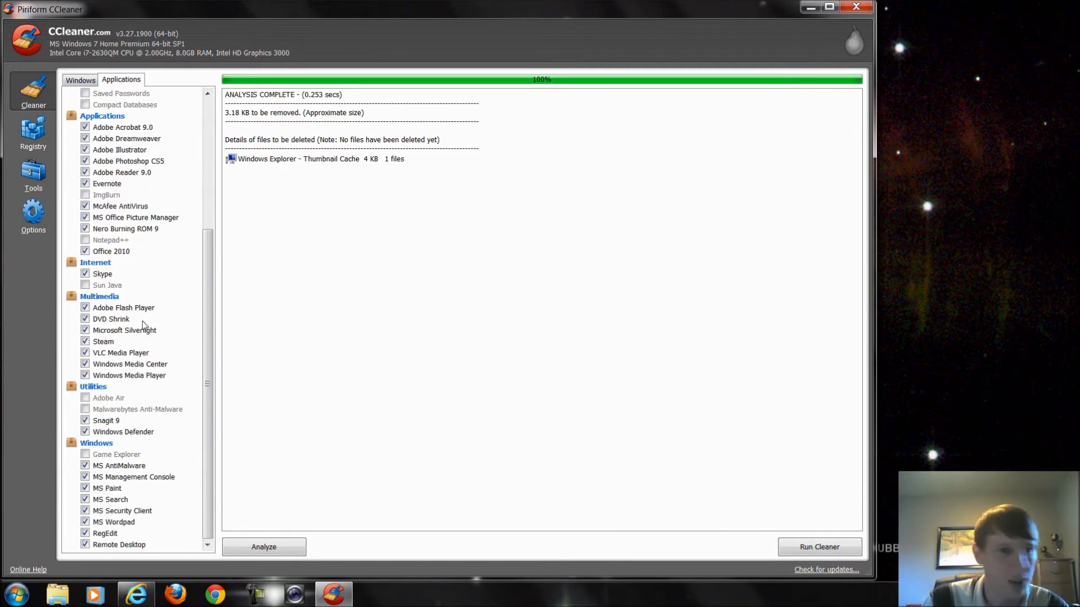
scroll(145, 325, "up", 6)
left_click(85, 217)
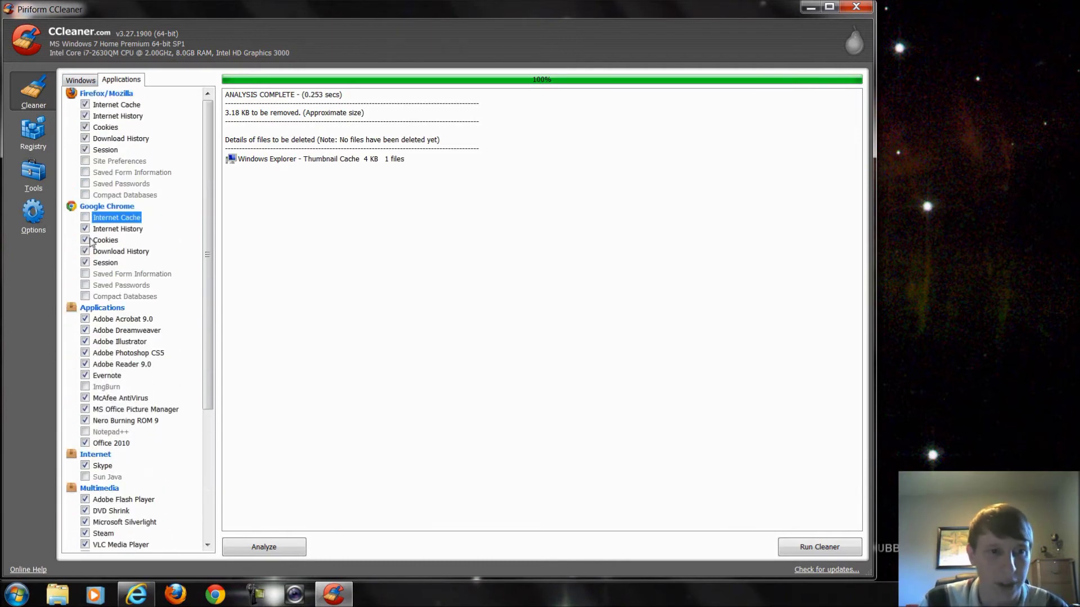
left_click(85, 240)
left_click(85, 229)
left_click(85, 218)
left_click(84, 229)
left_click(85, 240)
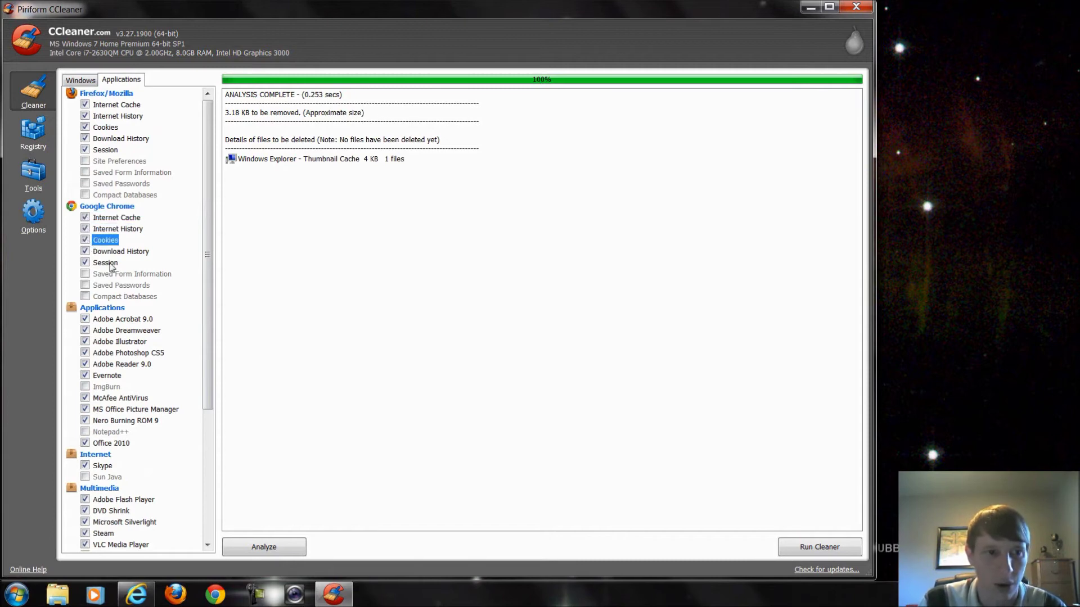
scroll(158, 303, "down", 3)
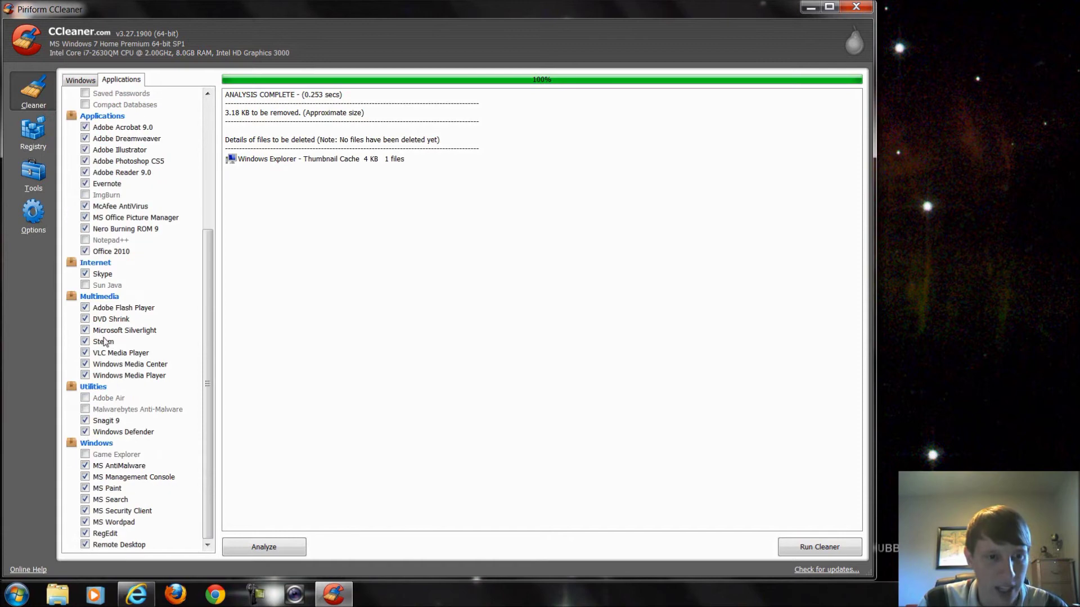
scroll(107, 338, "down", 3)
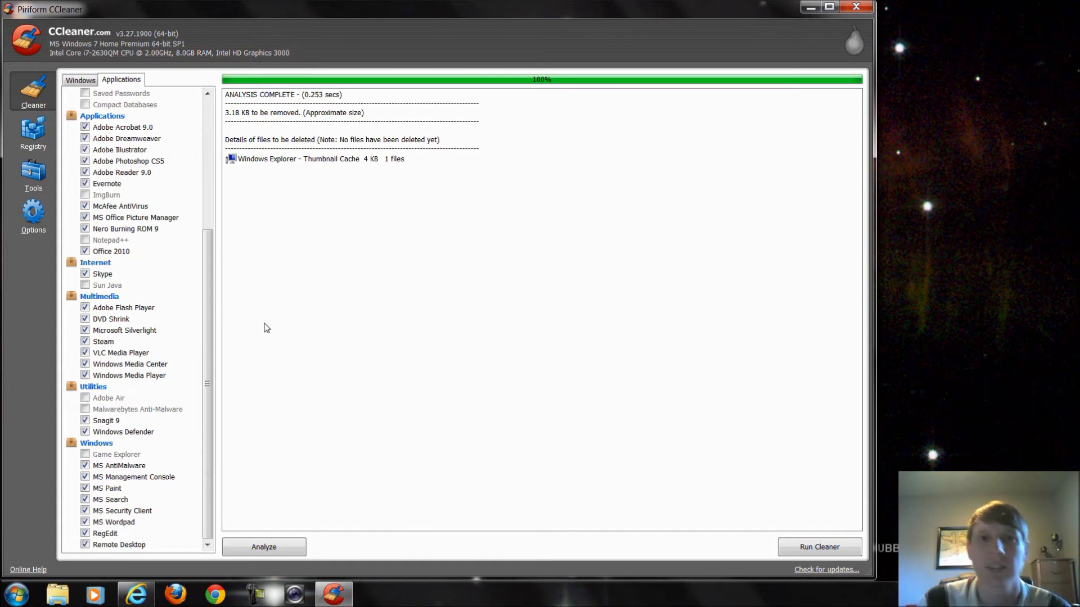
scroll(135, 295, "up", 6)
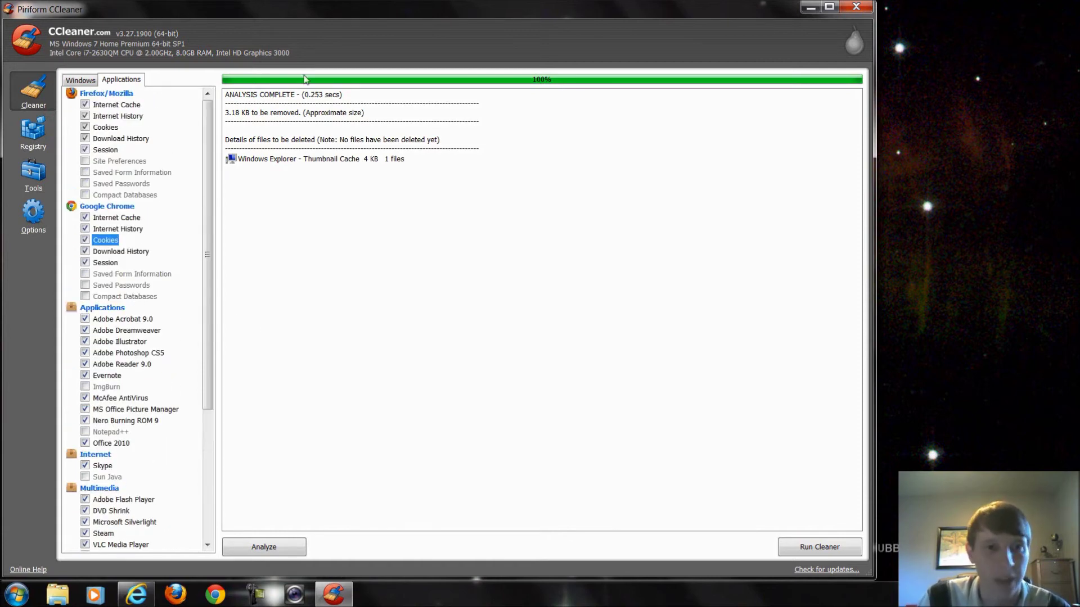
Step: Re-analyse, finding 4.02 KB including Windows log files, and return to the Windows items
left_click(273, 555)
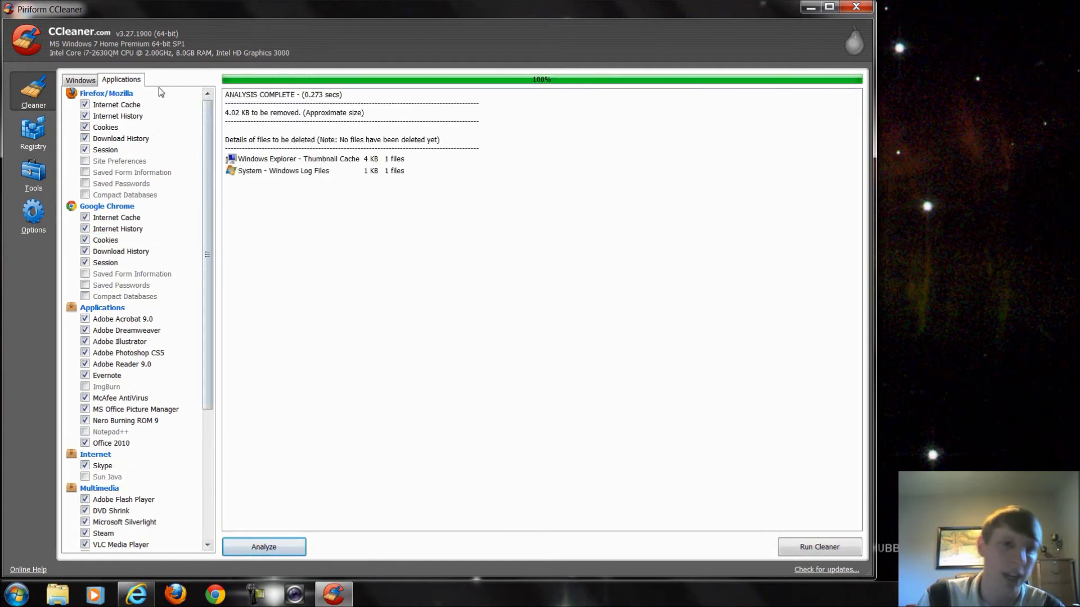
left_click(79, 82)
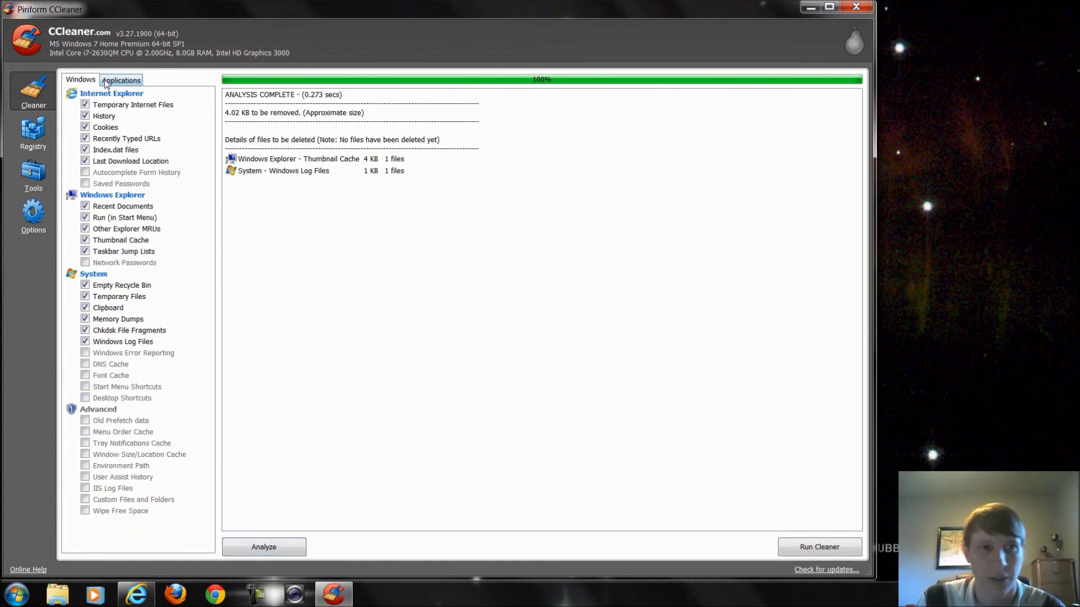
left_click(107, 83)
left_click(85, 83)
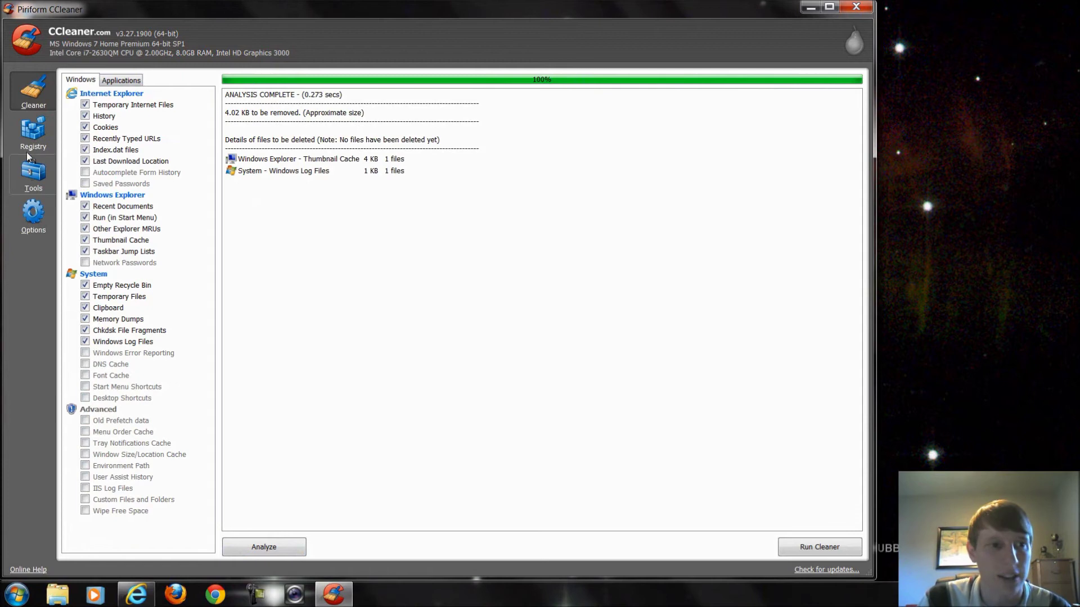
Step: Scan the registry for issues and start fixing the missing shared DLLs and unused file extensions
left_click(33, 139)
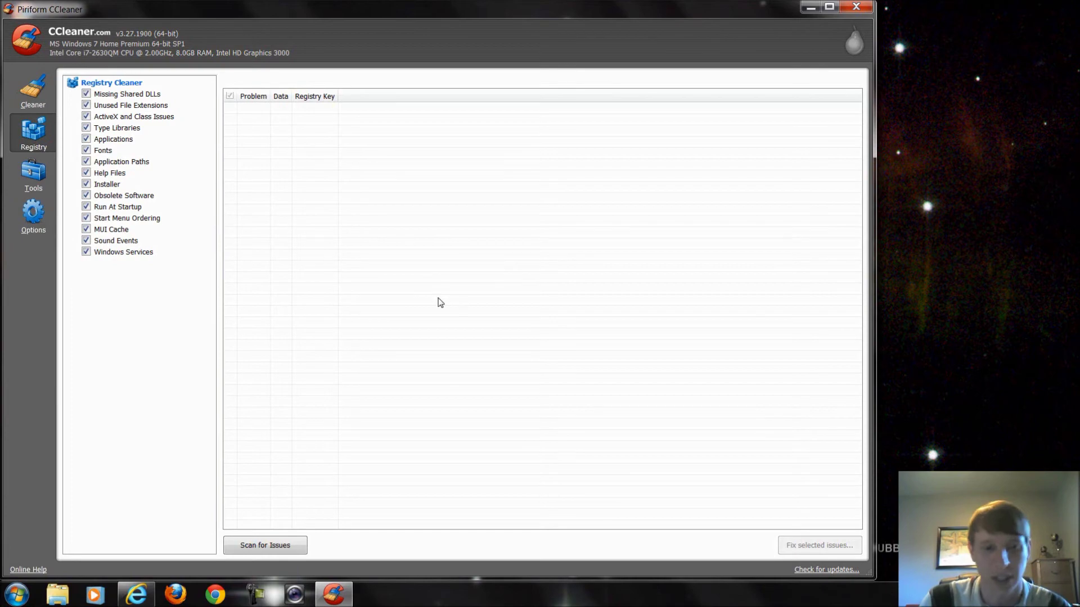
left_click(298, 541)
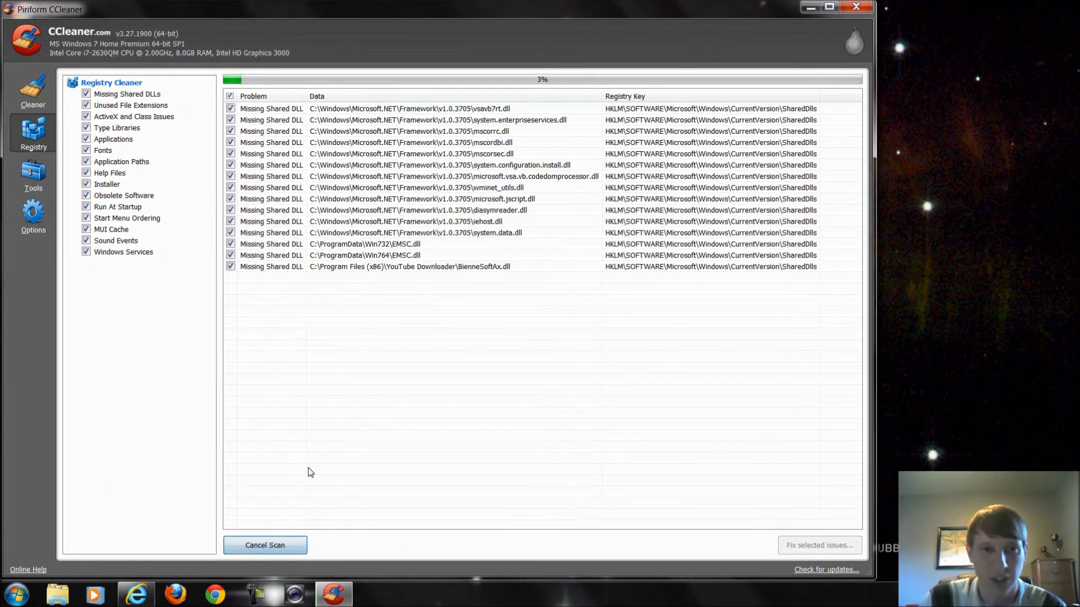
left_click(802, 543)
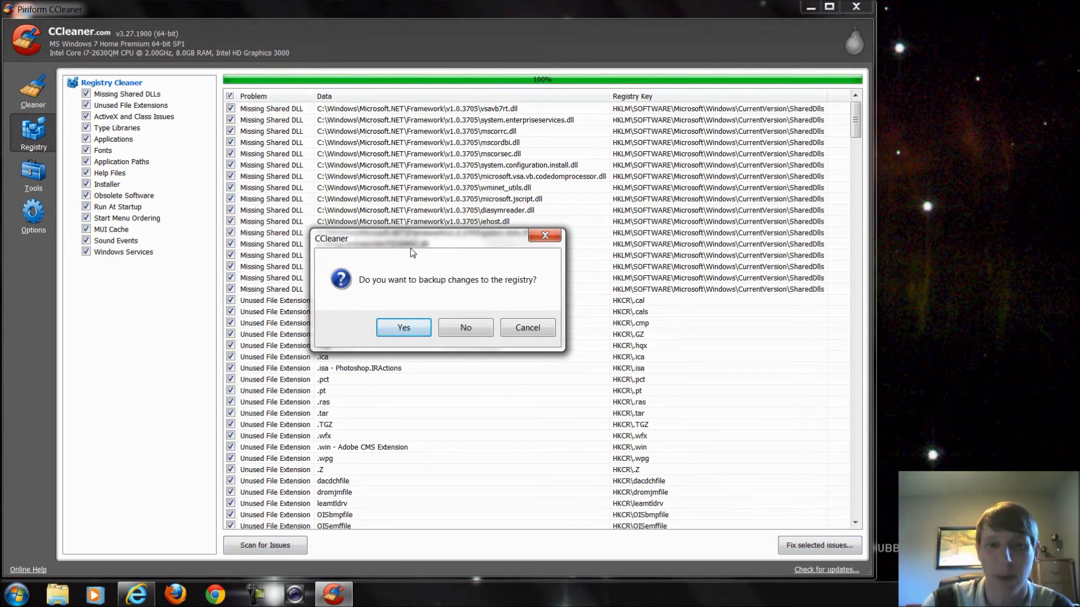
Step: Save the registry backup under its default .reg name in a new 'Registry Backups' folder
left_click(423, 328)
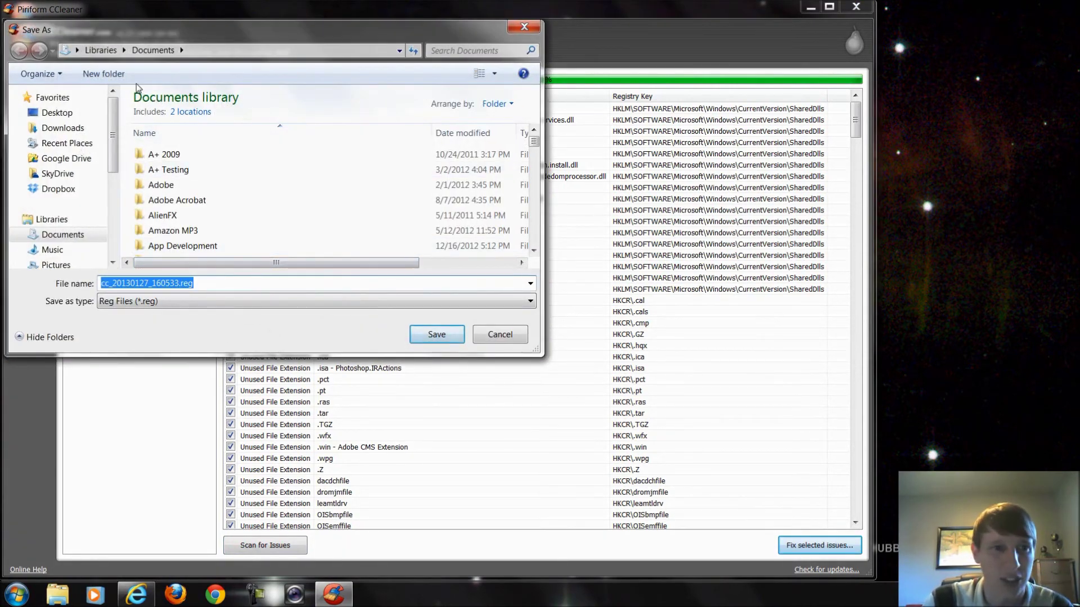
left_click(253, 125)
key("ctrl+shift+n")
type("Re")
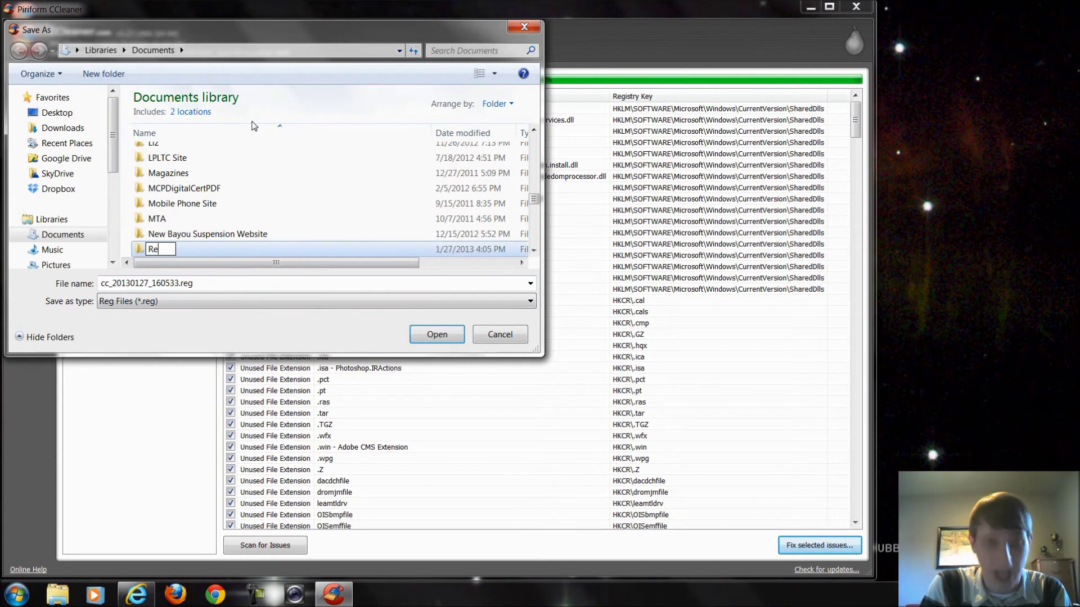
type("gistry Ba")
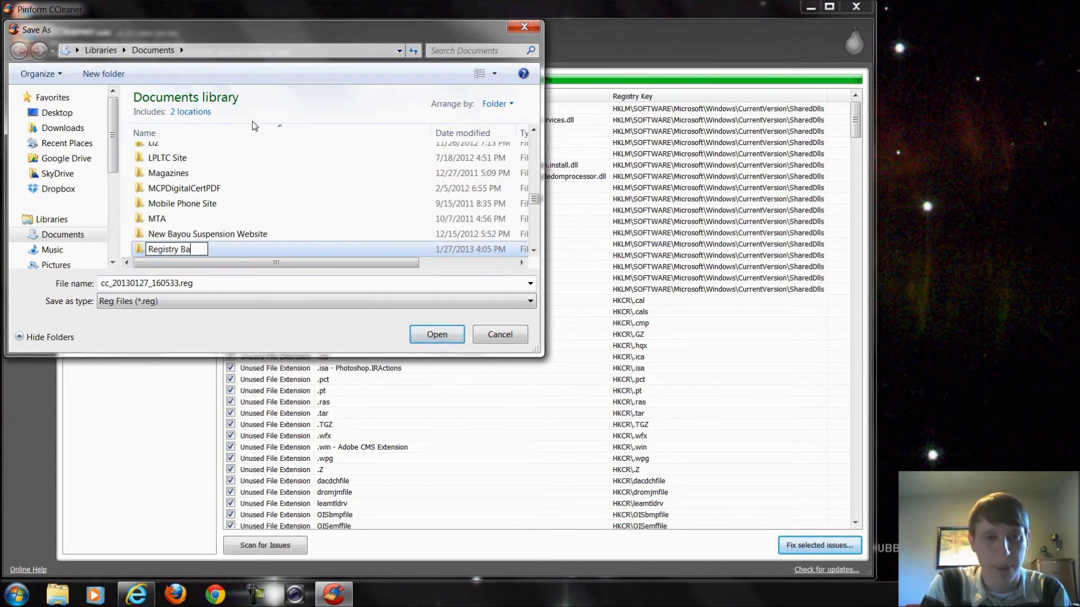
type("ckups")
key("Return")
key("Return")
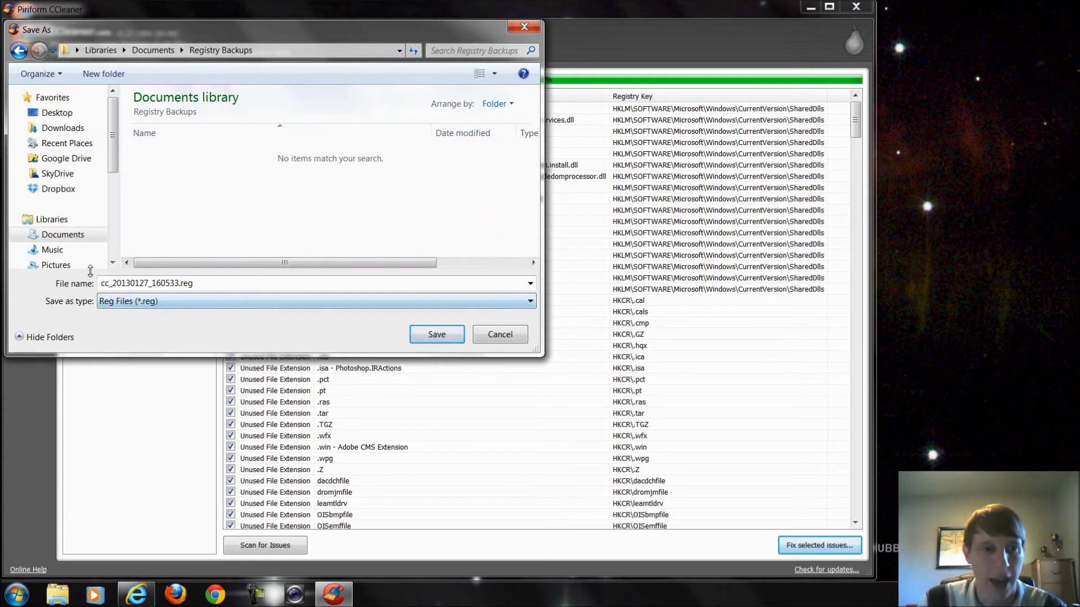
double_click(119, 284)
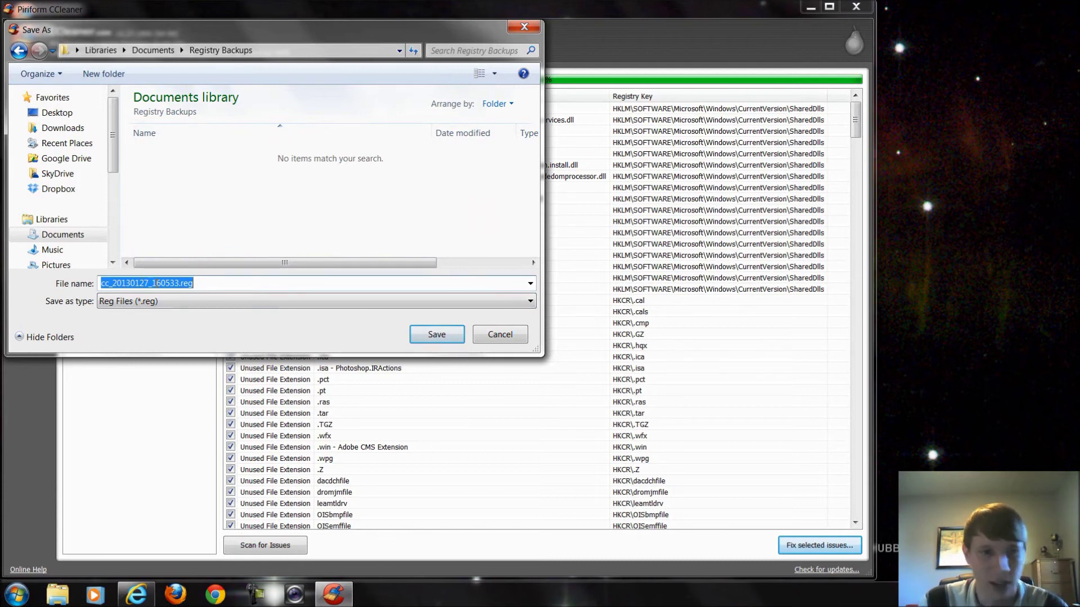
left_click(158, 283)
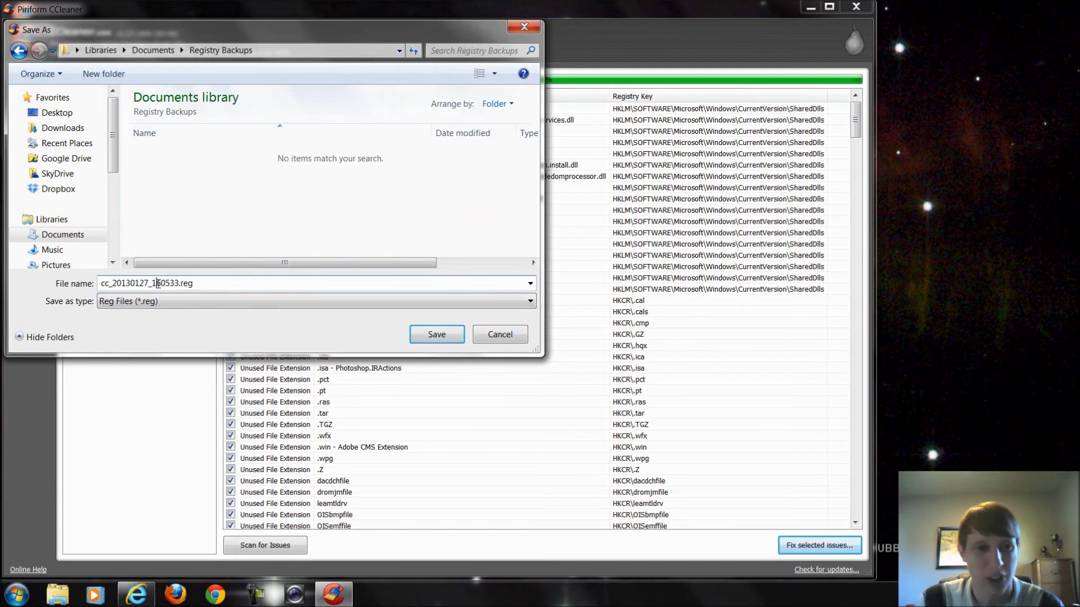
left_click(217, 283)
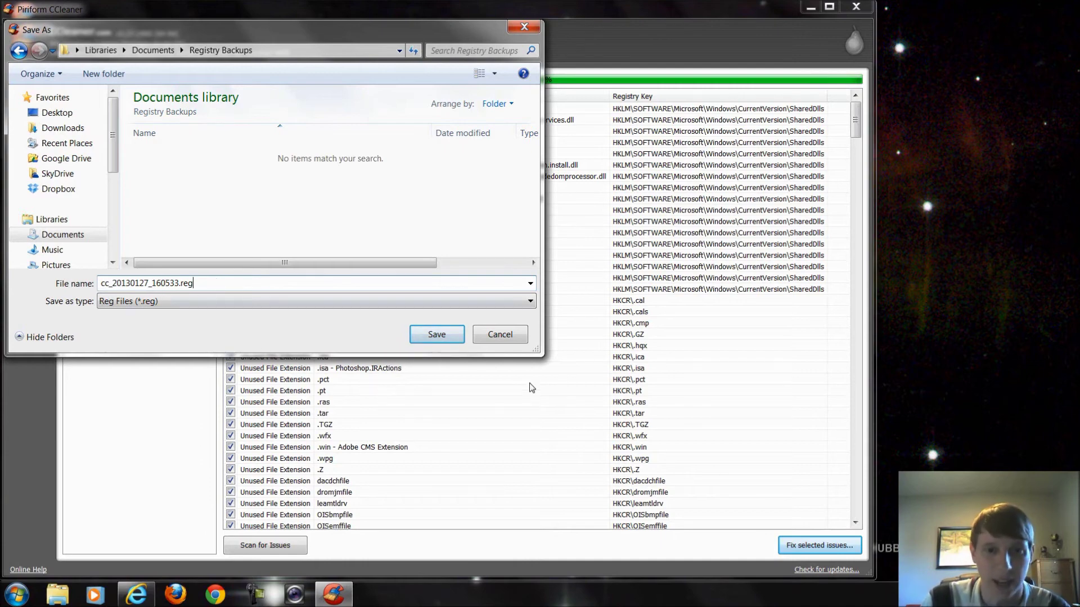
left_click(448, 336)
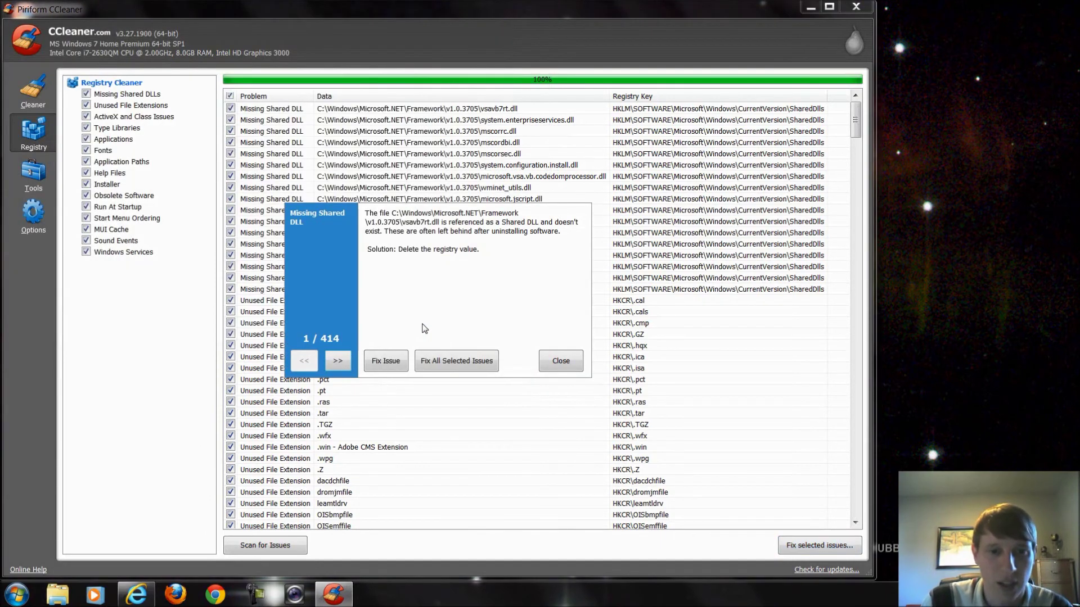
Step: Fix all 414 registry issues, rescan, and begin fixing the newly found issues
left_click(452, 366)
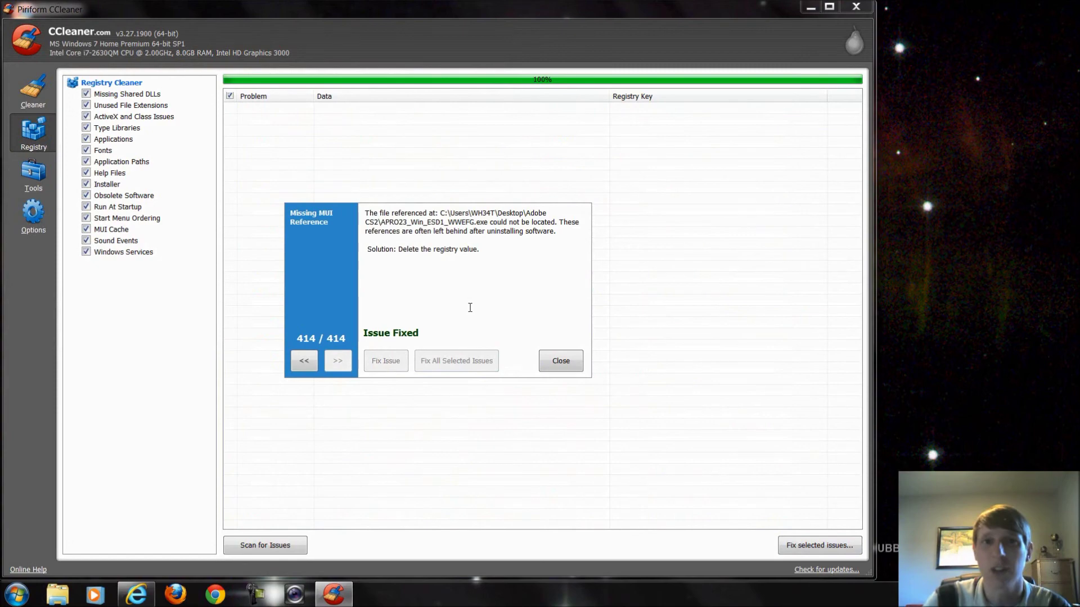
left_click(563, 363)
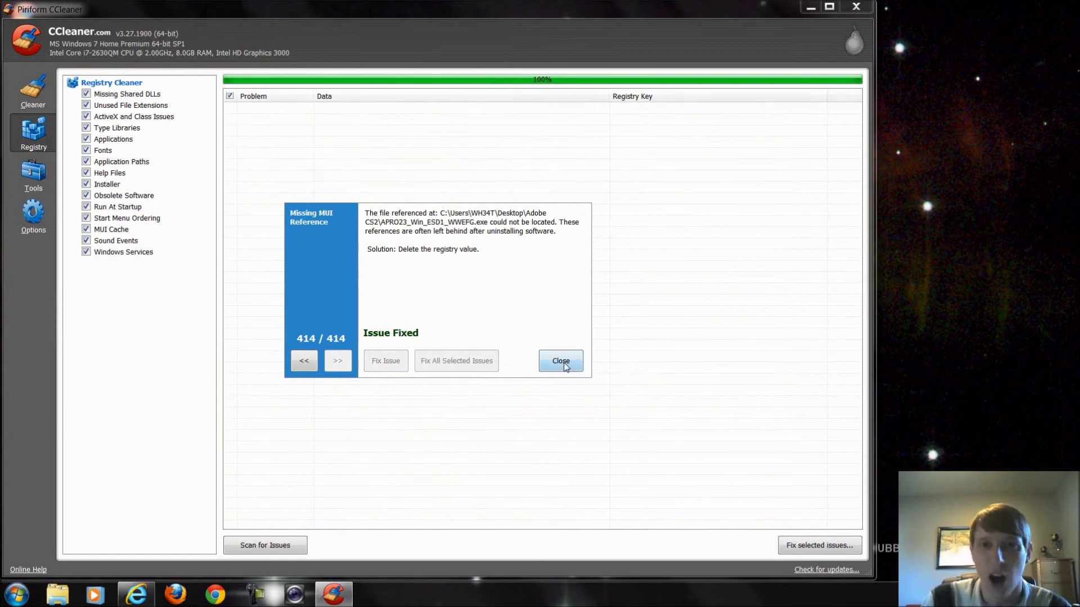
left_click(247, 544)
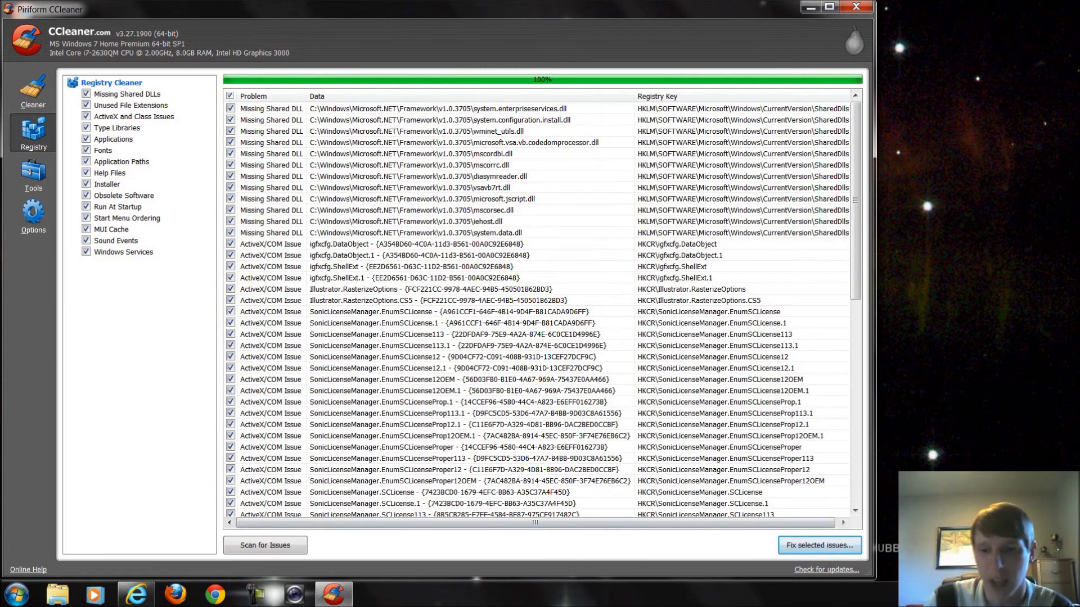
left_click(806, 542)
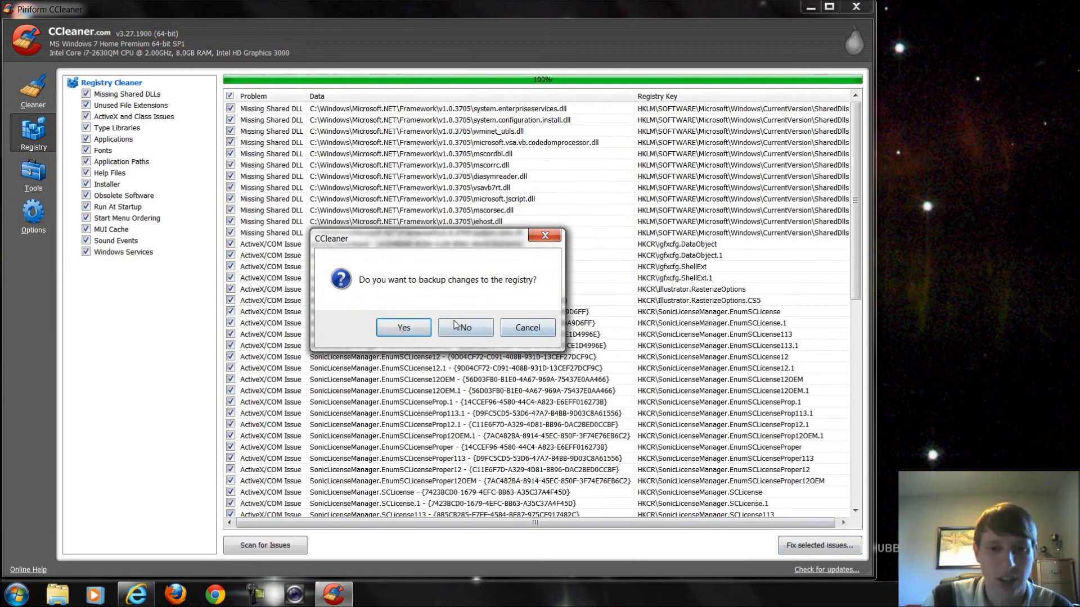
Step: Save a registry backup, fix all 73 selected issues, and rescan the registry
left_click(428, 328)
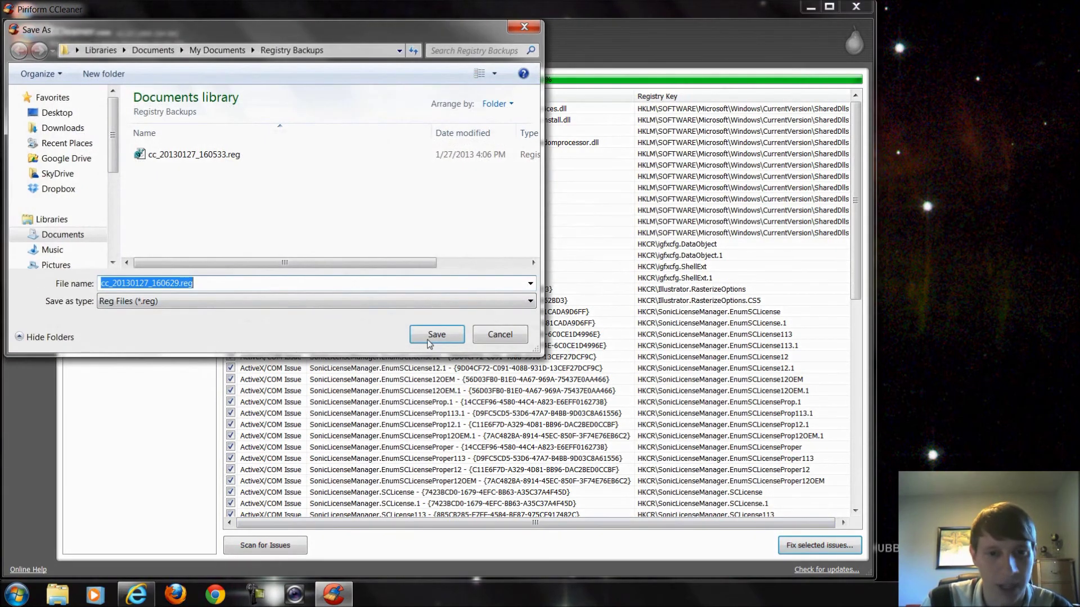
left_click(432, 339)
left_click(461, 363)
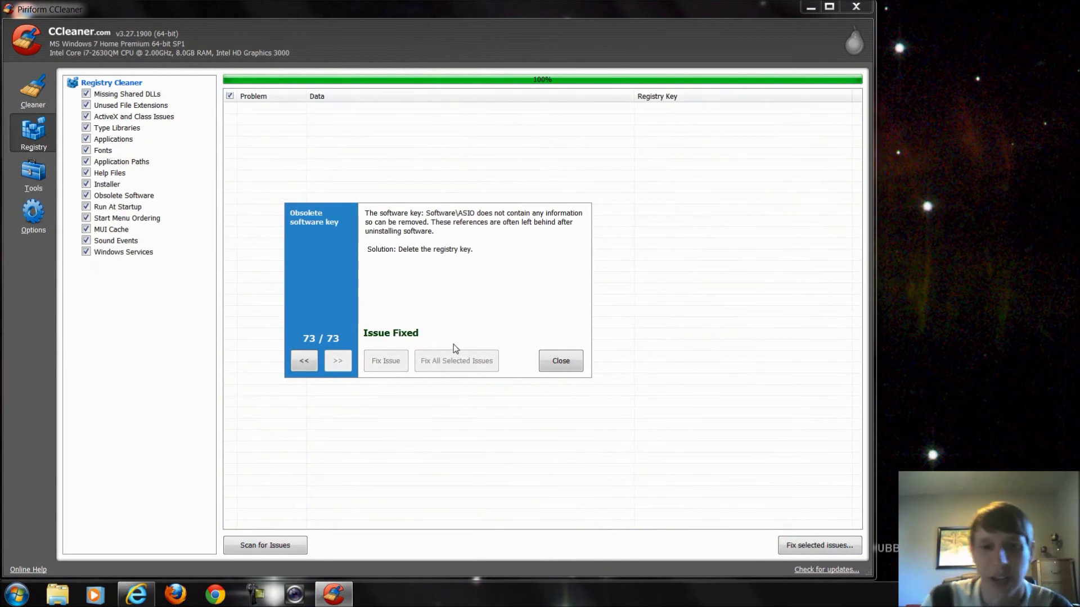
left_click(554, 362)
left_click(298, 547)
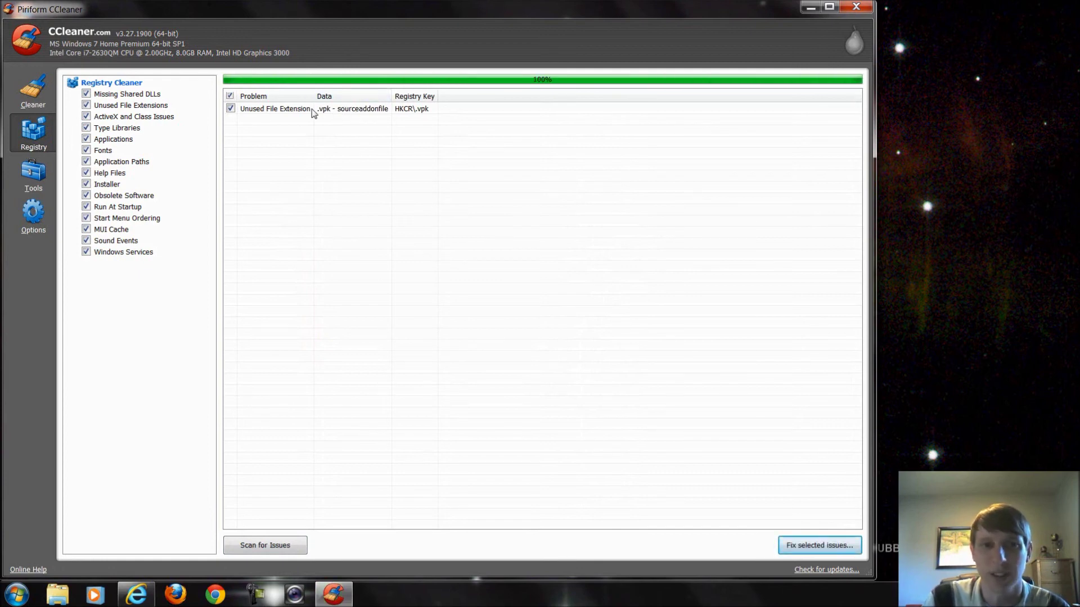
Step: Back up the registry, fix the unused .vpk extension issue, and rescan until no issues remain
left_click(816, 538)
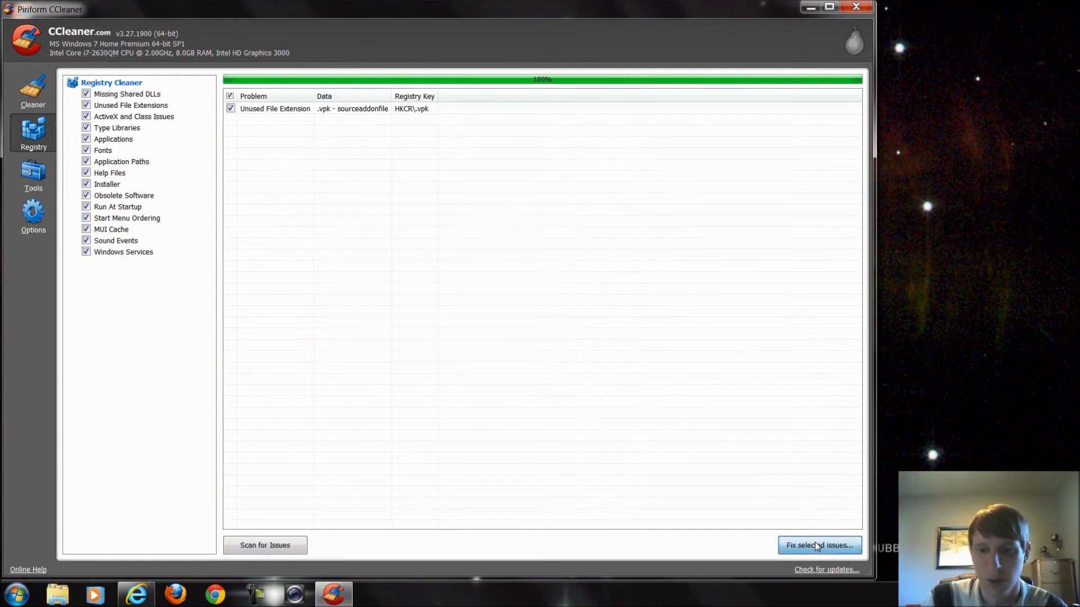
left_click(419, 334)
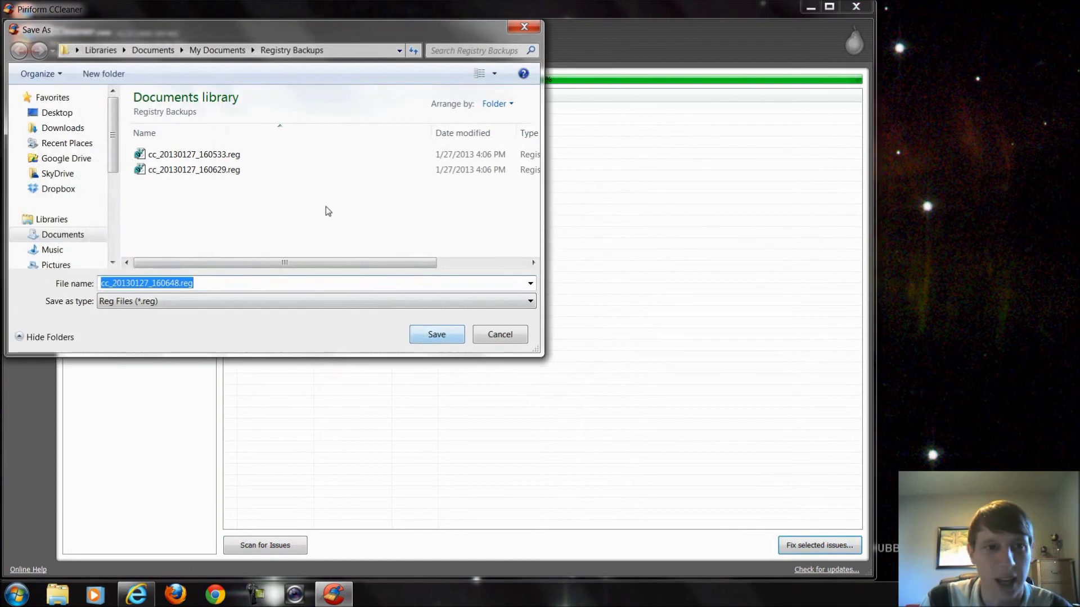
left_click(433, 337)
left_click(388, 361)
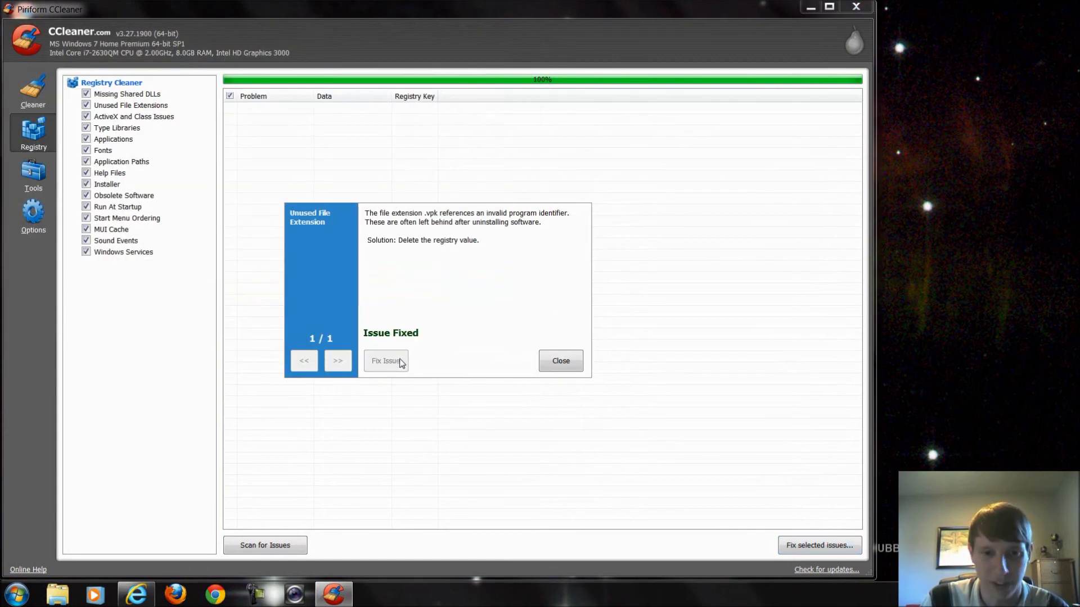
left_click(553, 363)
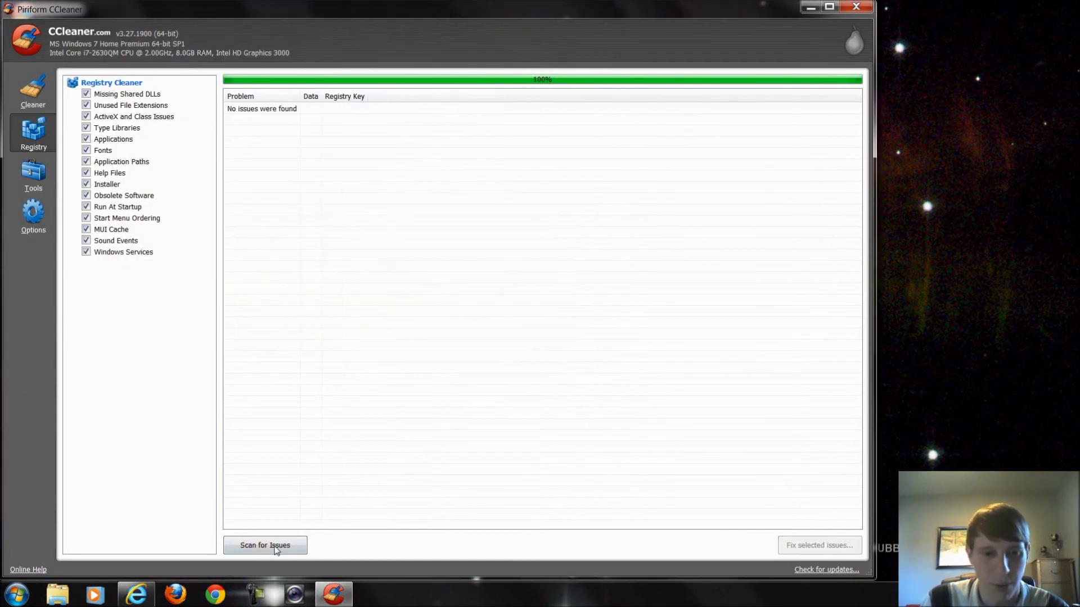
left_click(281, 543)
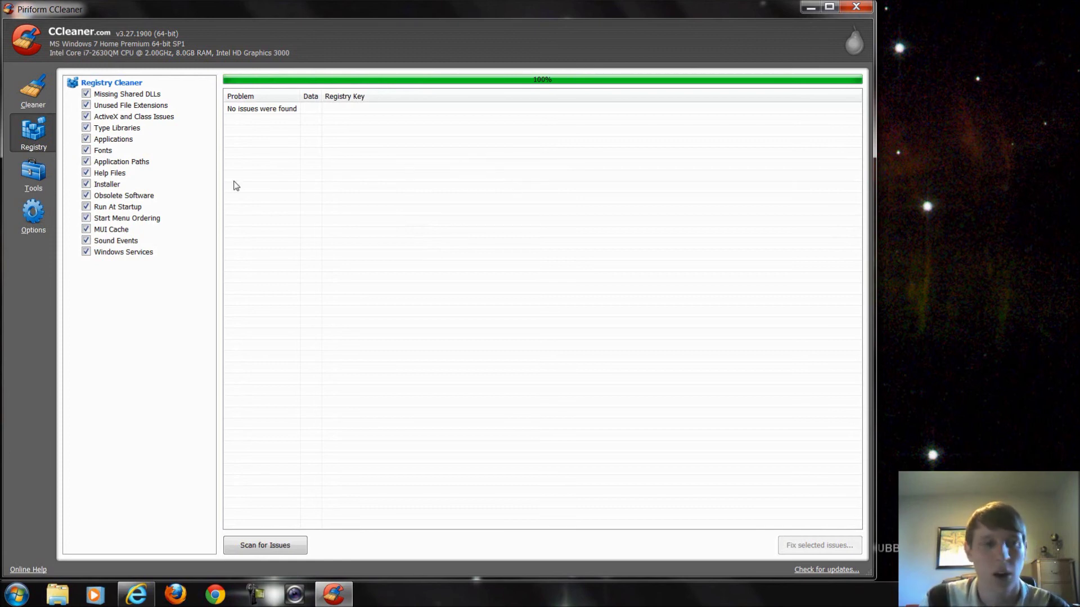
left_click(40, 191)
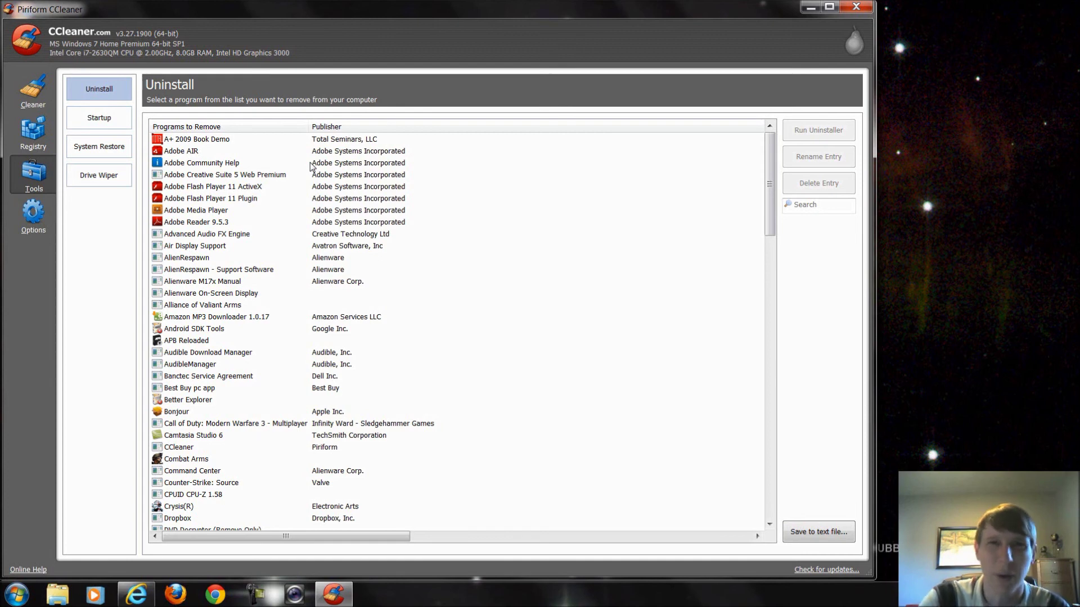
Step: Select Adobe Flash Player 11 ActiveX in Uninstall, review Startup programs, then view System Restore points
left_click(345, 187)
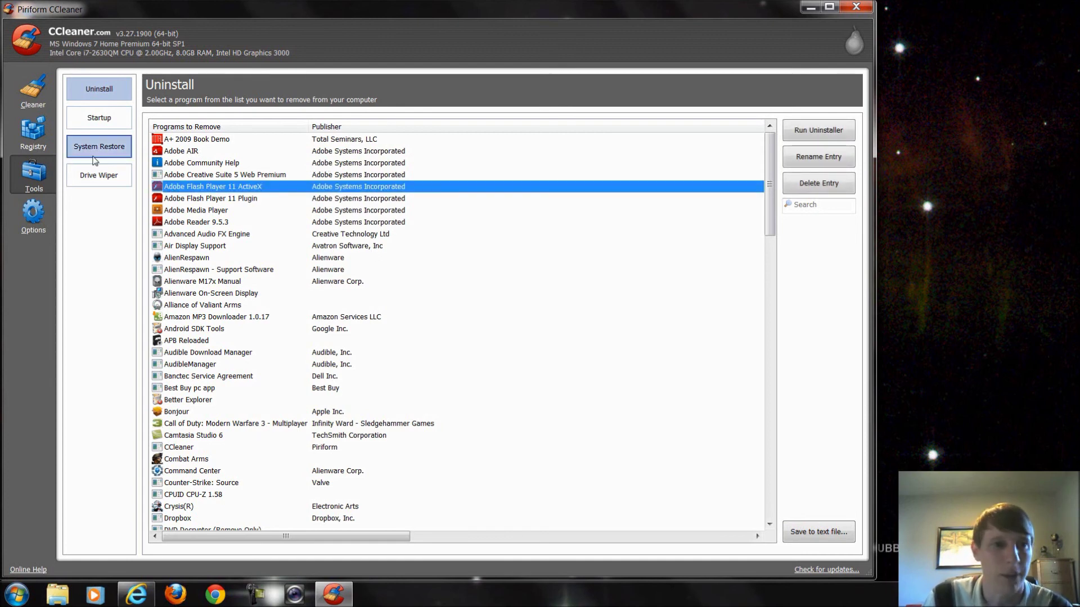
left_click(101, 119)
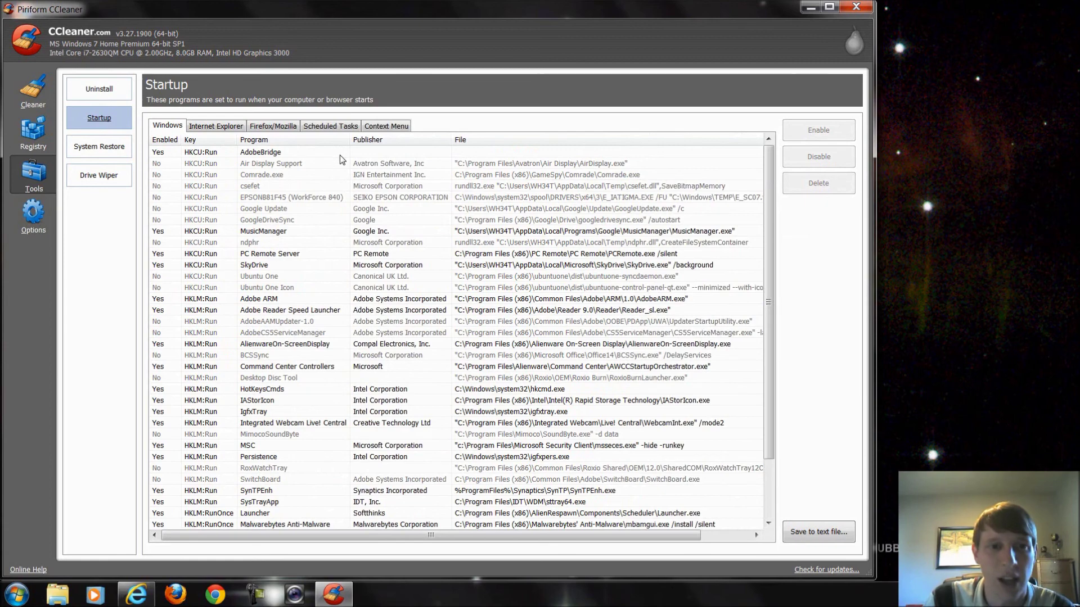
scroll(483, 217, "down", 1)
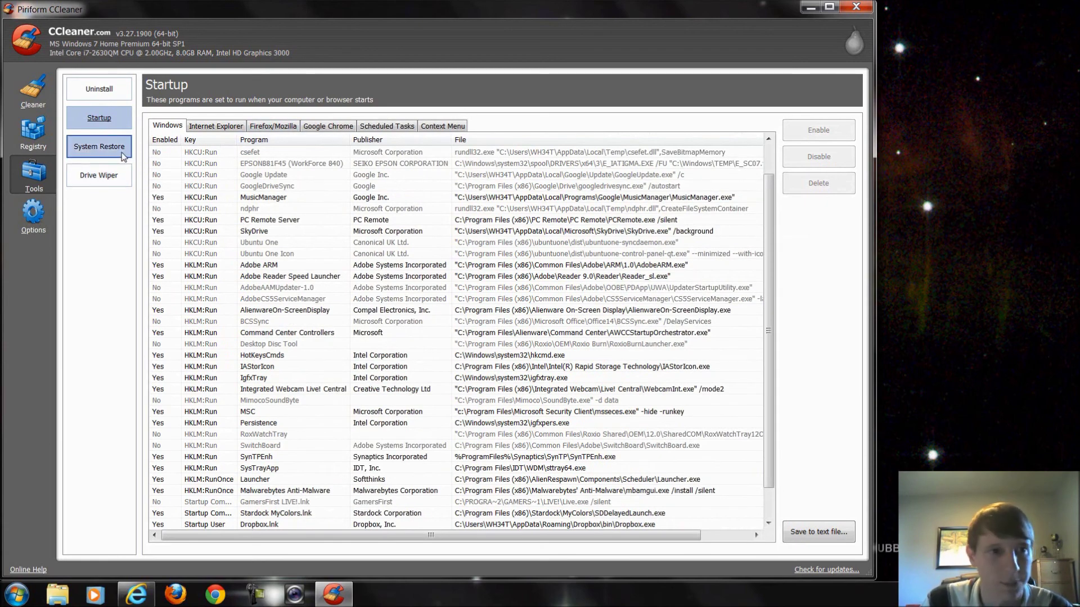
left_click(99, 146)
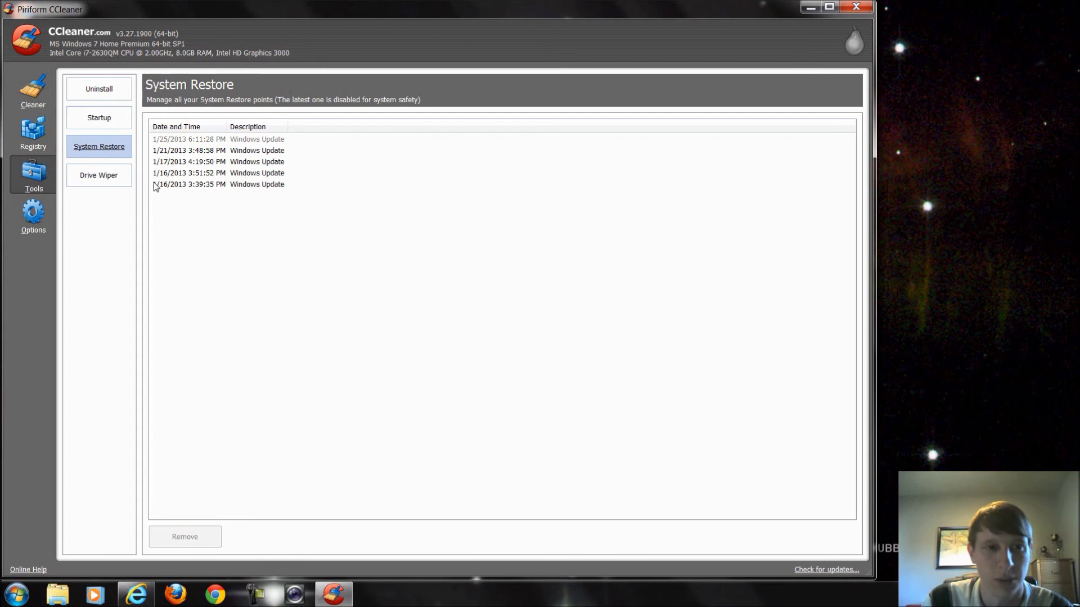
Step: Check Drive Wiper's overwrite levels keeping single-pass, then view the Options About page
left_click(98, 179)
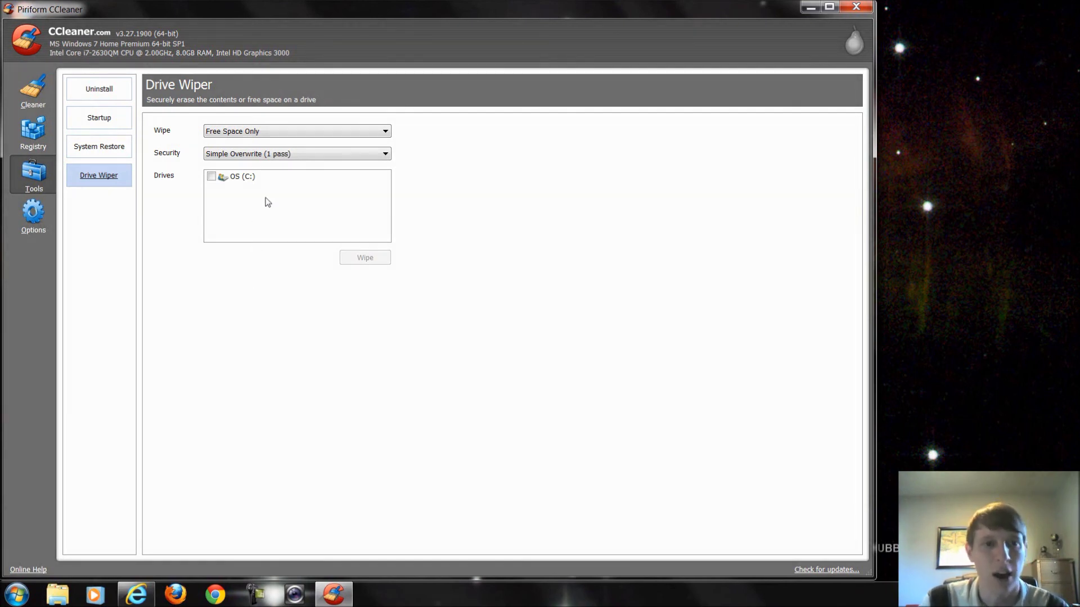
left_click(282, 154)
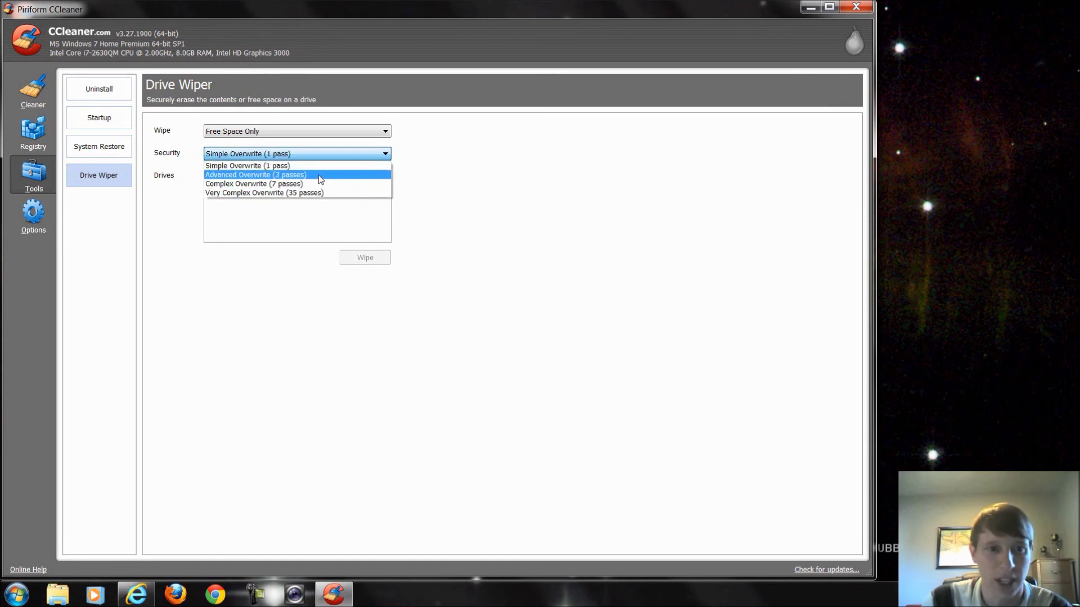
left_click(432, 206)
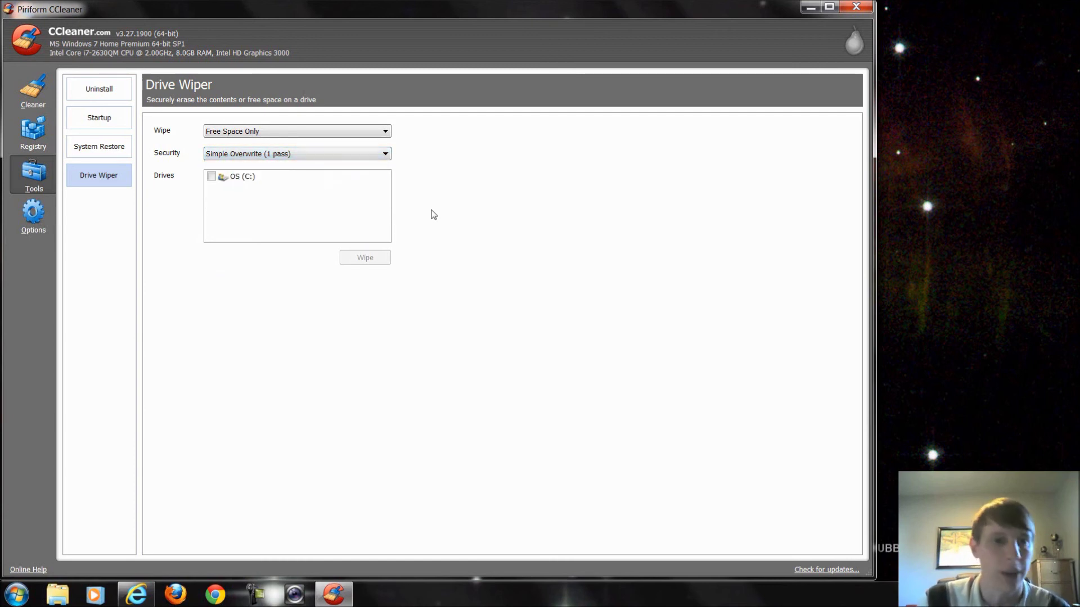
left_click(49, 217)
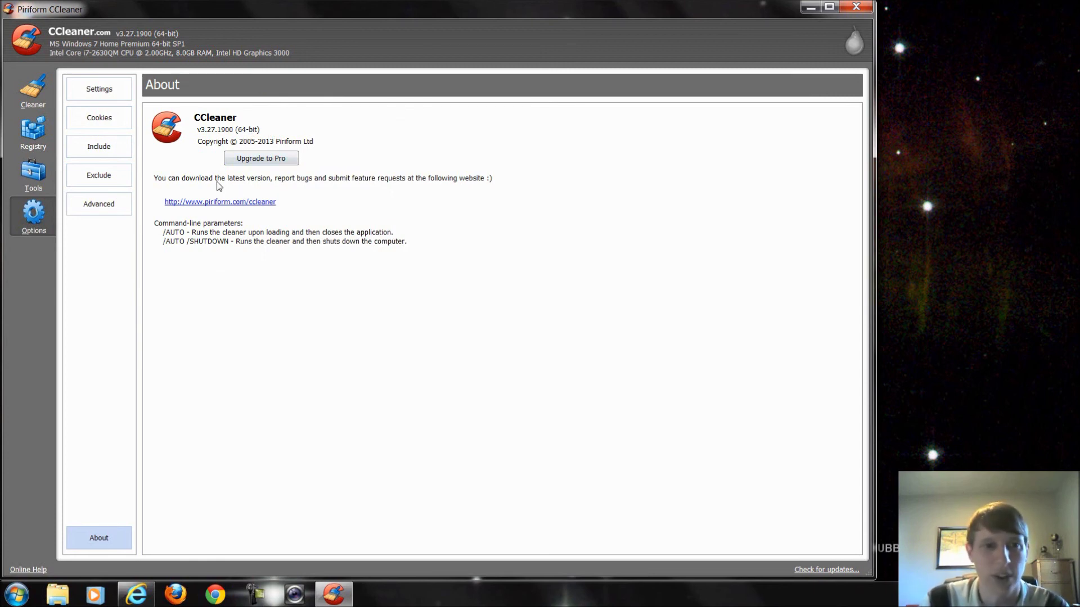
Step: Browse the Settings, Cookies, Include, Exclude and Advanced options, then return via Cleaner to Registry
left_click(107, 80)
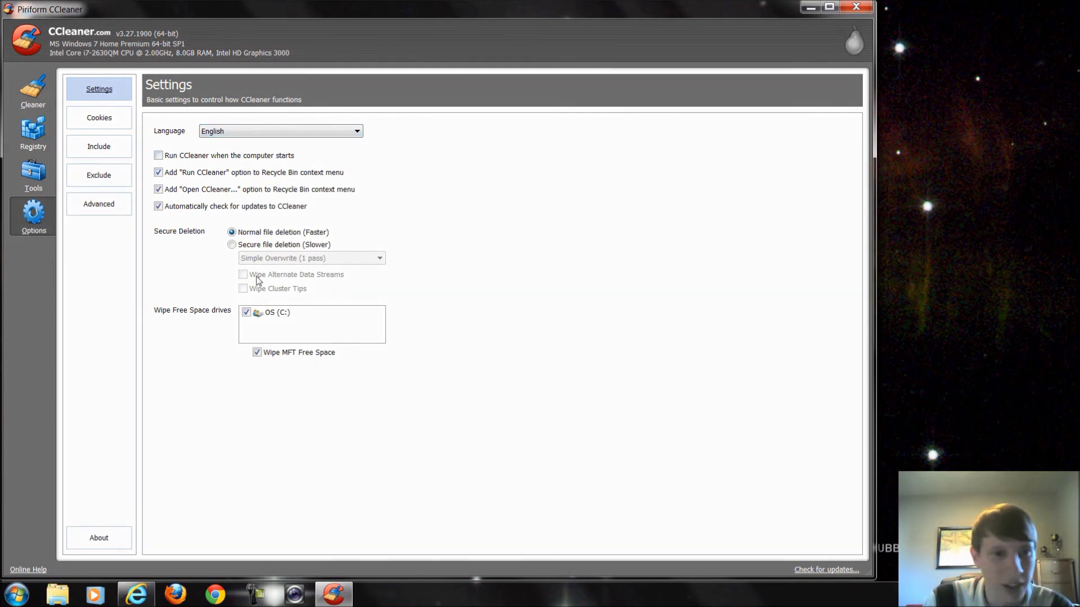
left_click(74, 130)
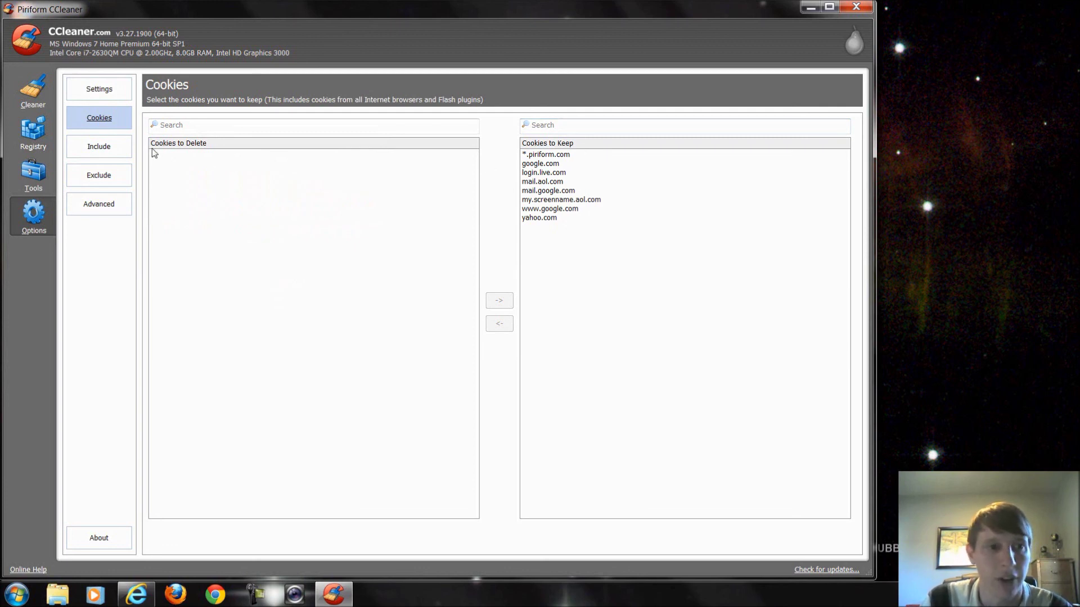
left_click(120, 147)
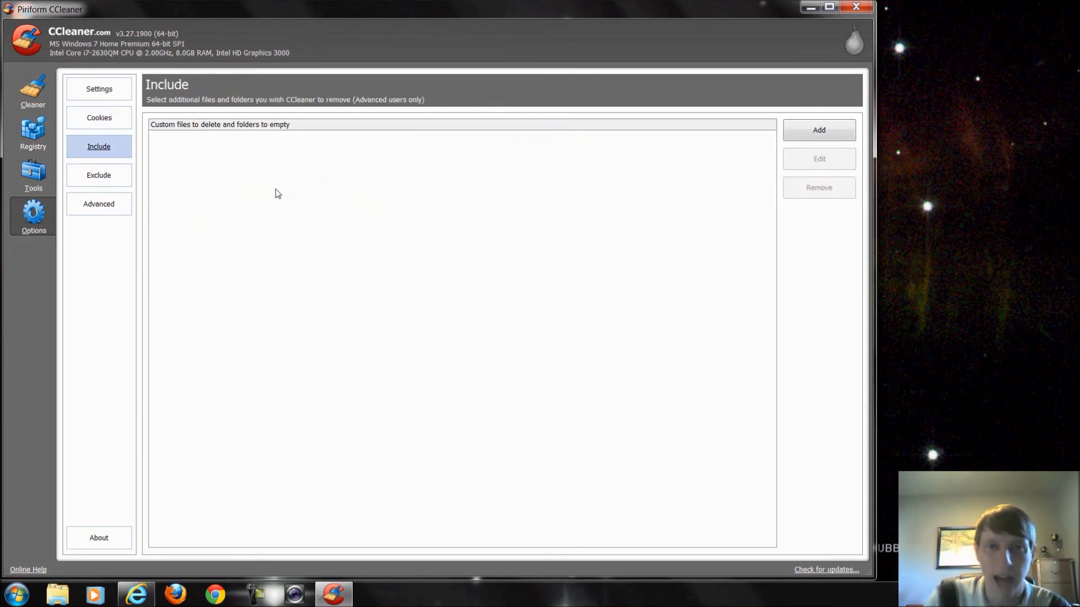
left_click(108, 172)
left_click(107, 203)
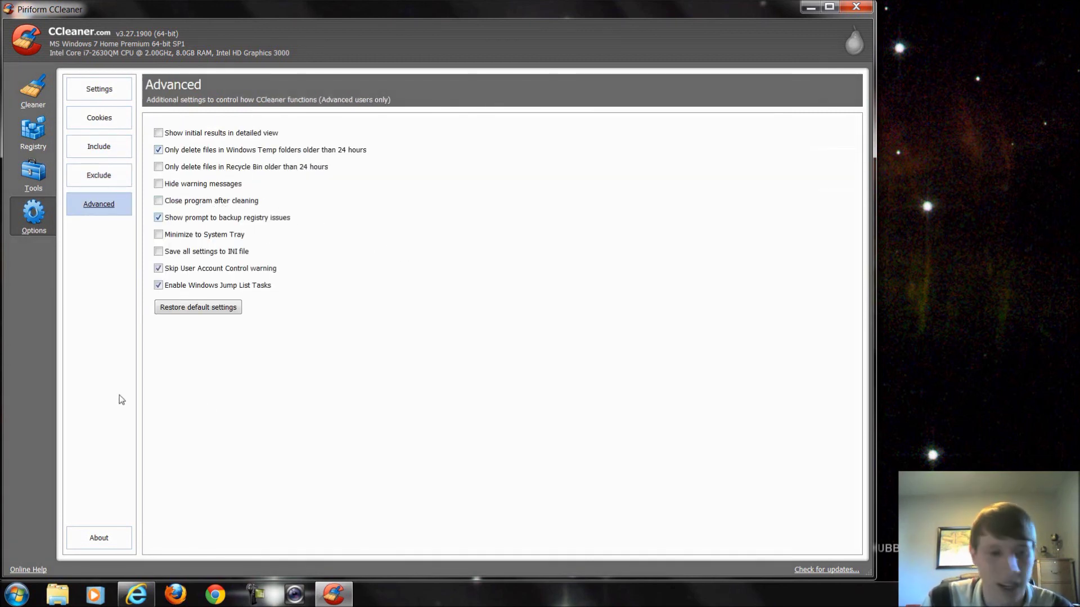
left_click(33, 90)
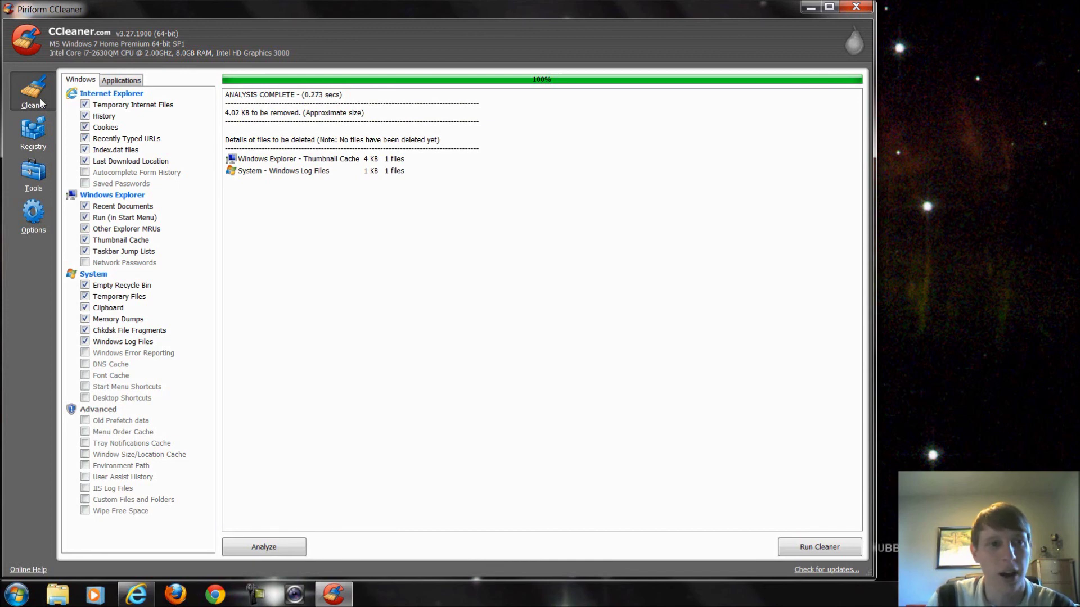
left_click(30, 143)
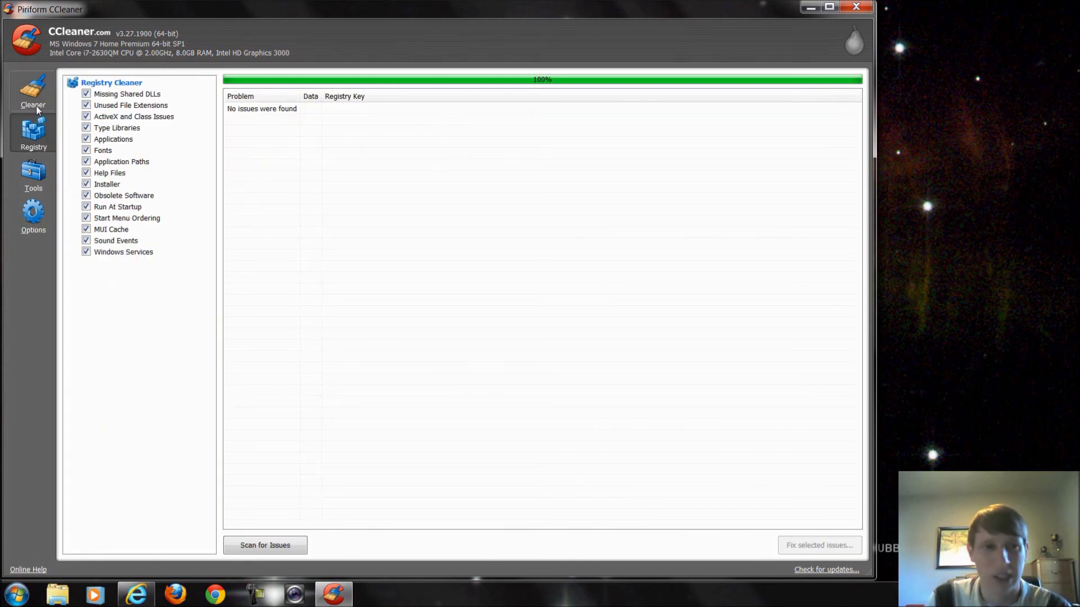